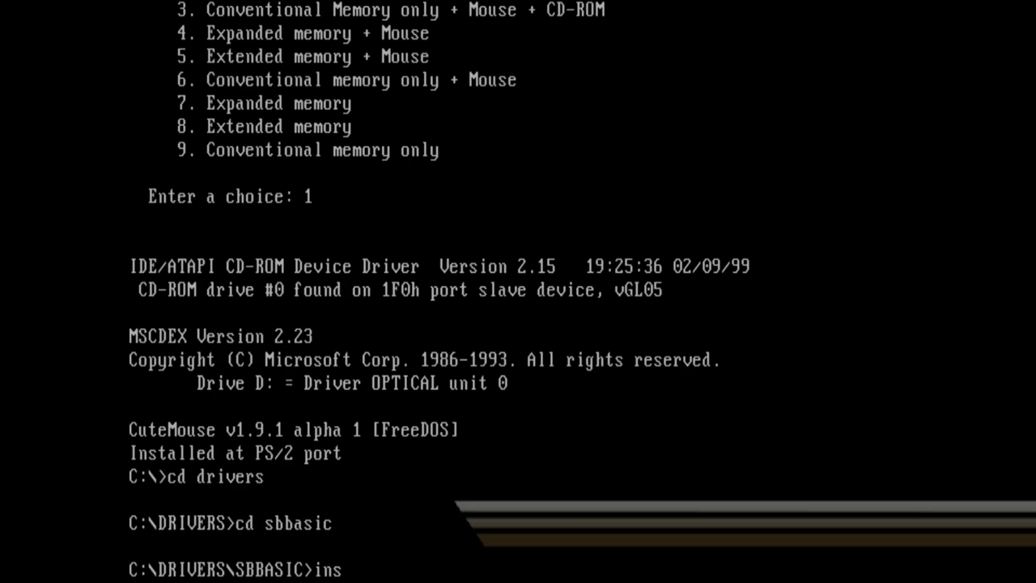
Run the install program in C:\DRIVERS\SBBASIC and start the Audio Software installation
type("all")
key("Return")
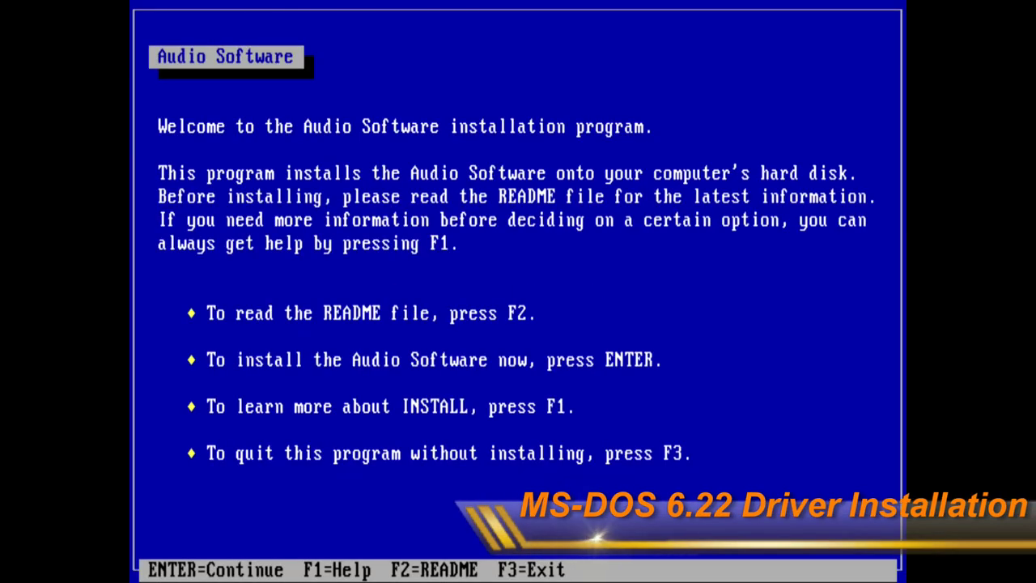
key("Return")
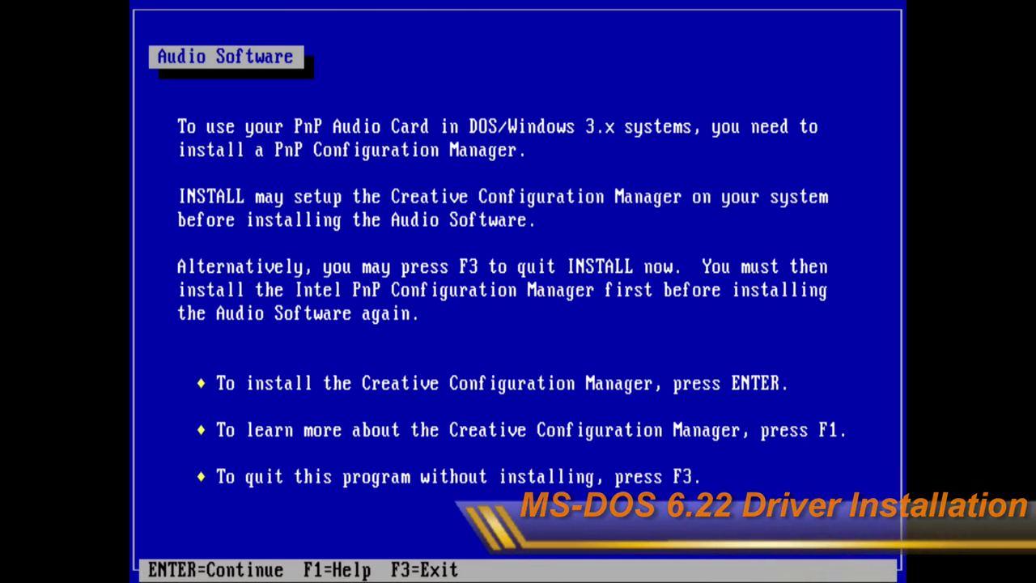
Choose to install the Creative Configuration Manager, with C:\DRIVERS\CTCMBBS as the source path of its files
key("Return")
key("BackSpace")
key("BackSpace")
key("BackSpace")
key("BackSpace")
key("BackSpace")
key("BackSpace")
key("BackSpace")
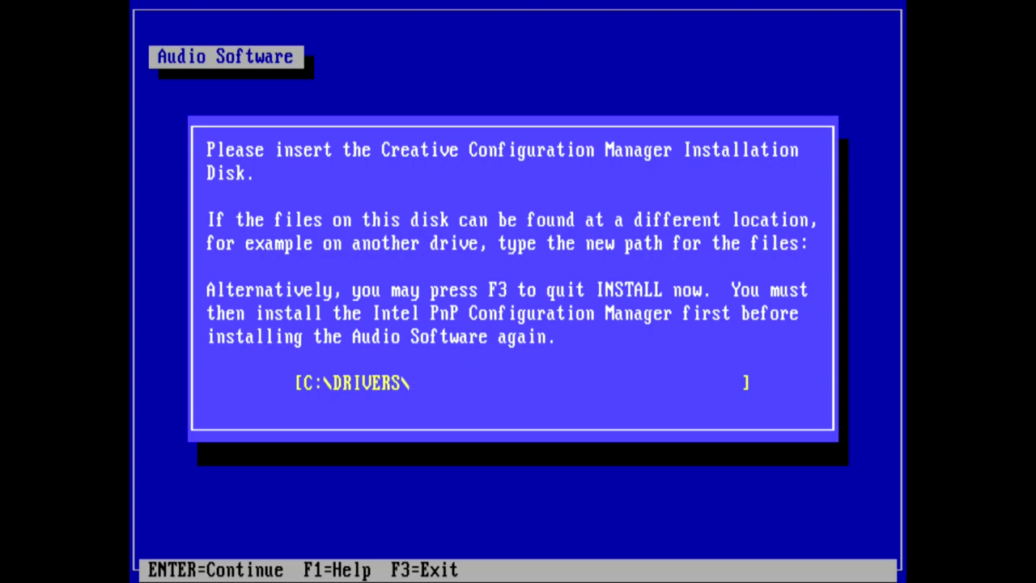
type("CTCMBBS")
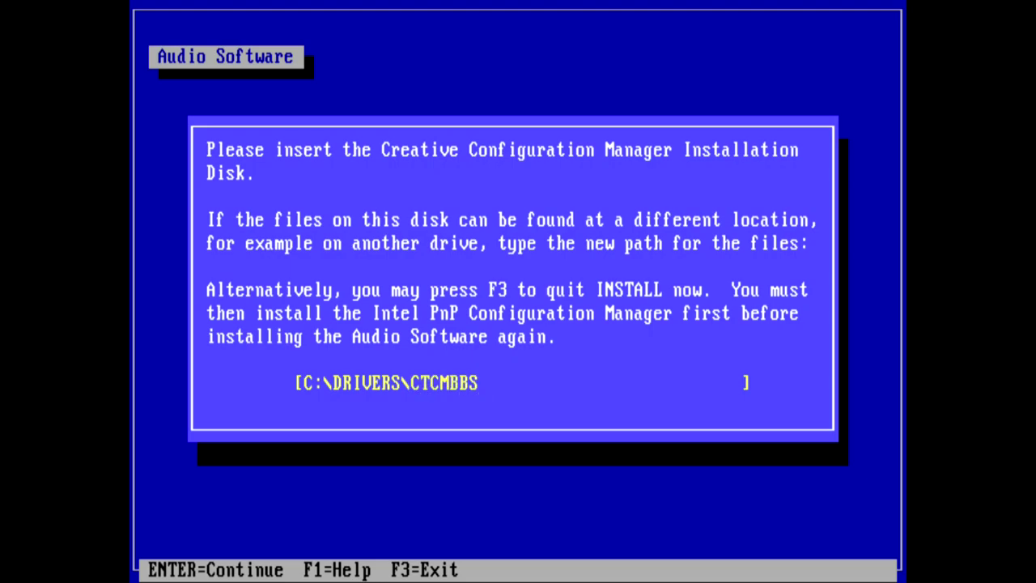
key("Return")
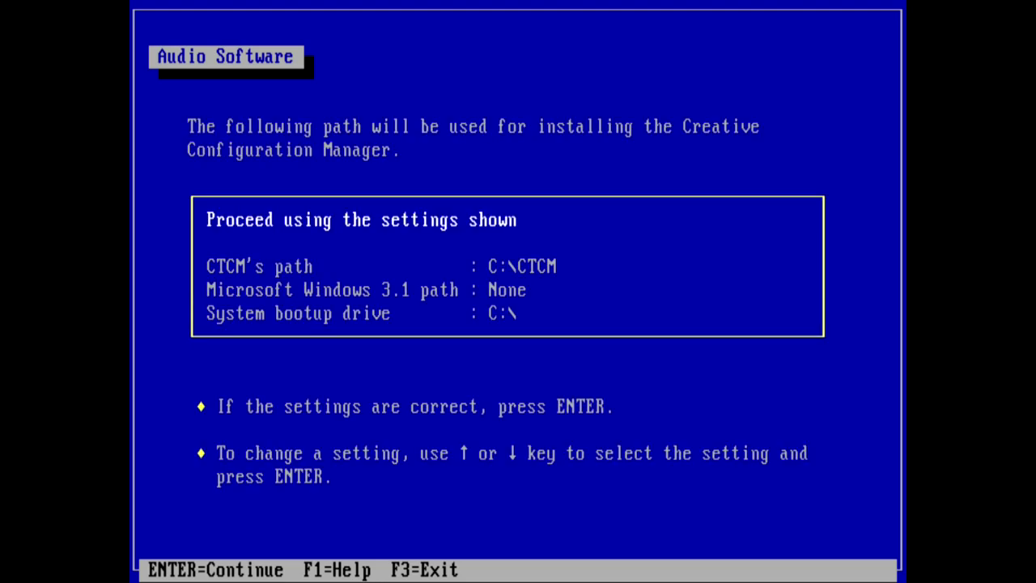
Accept C:\CTCM as the configuration manager's path and run CTCM.EXE to set up the PnP audio card
key("Return")
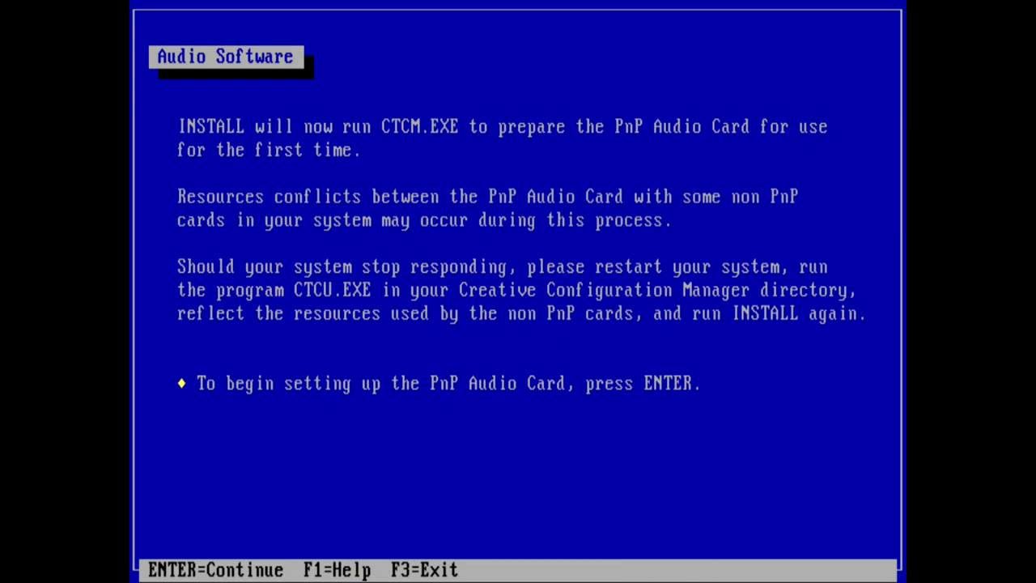
key("Return")
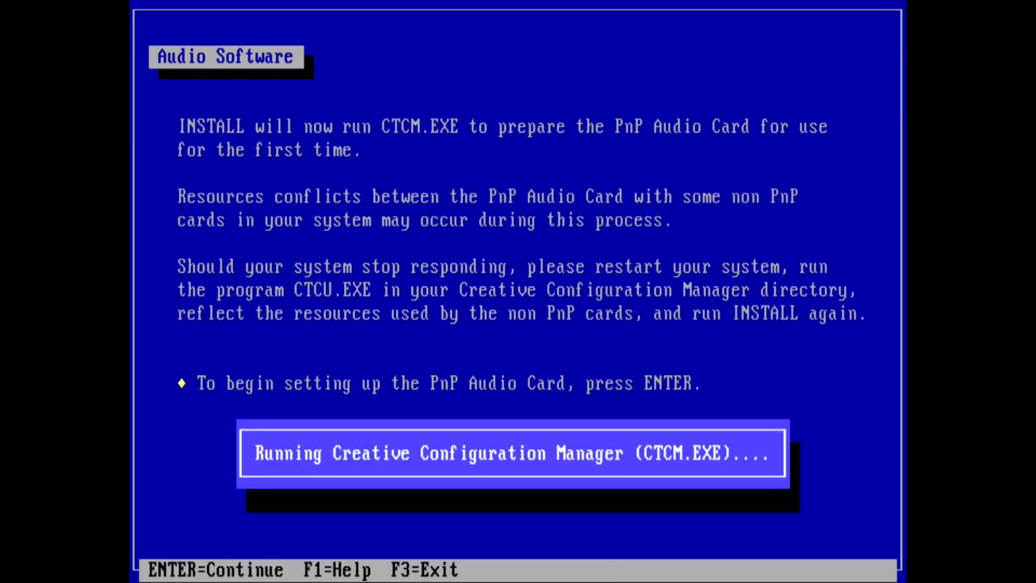
key("Return")
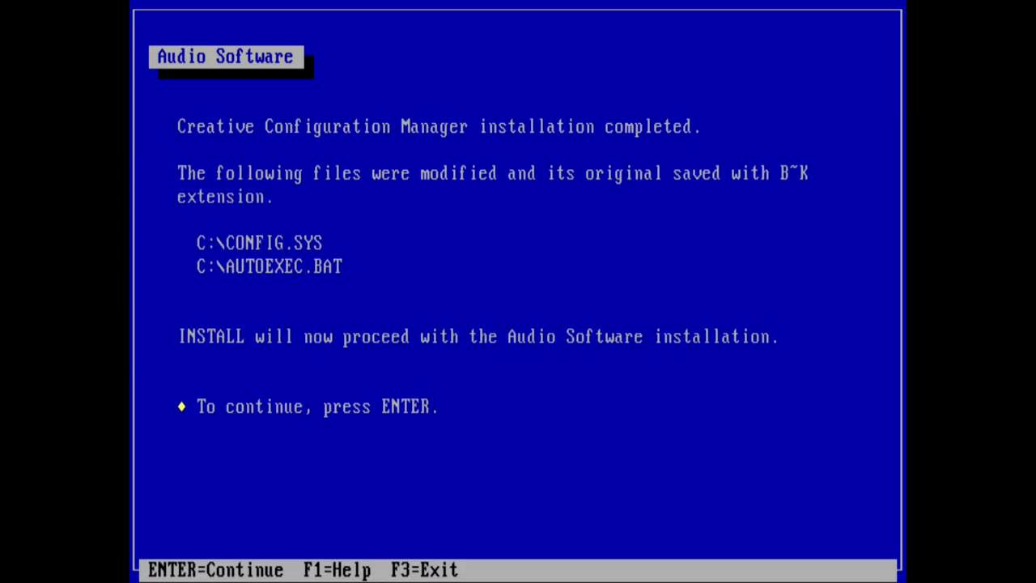
Install the Audio Software with the proposed paths and system file lines, and reboot into Expanded memory + Mouse + CD-ROM
key("Return")
key("Return")
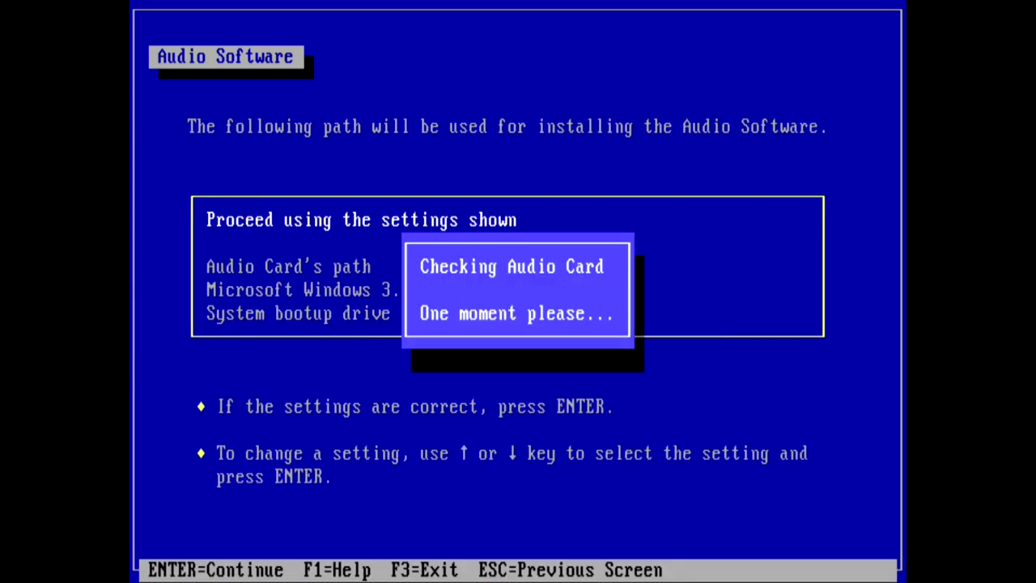
key("Return")
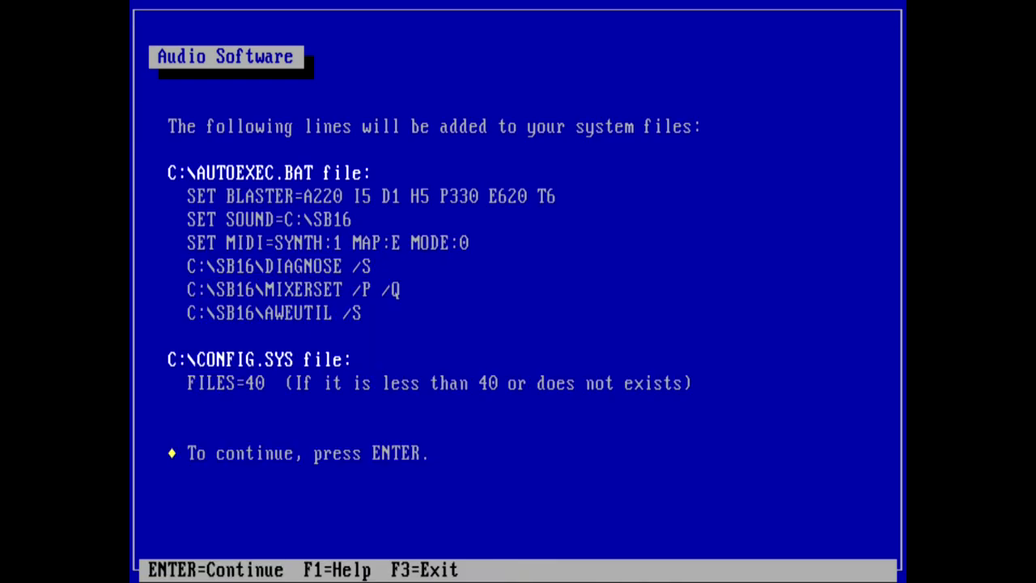
key("Return")
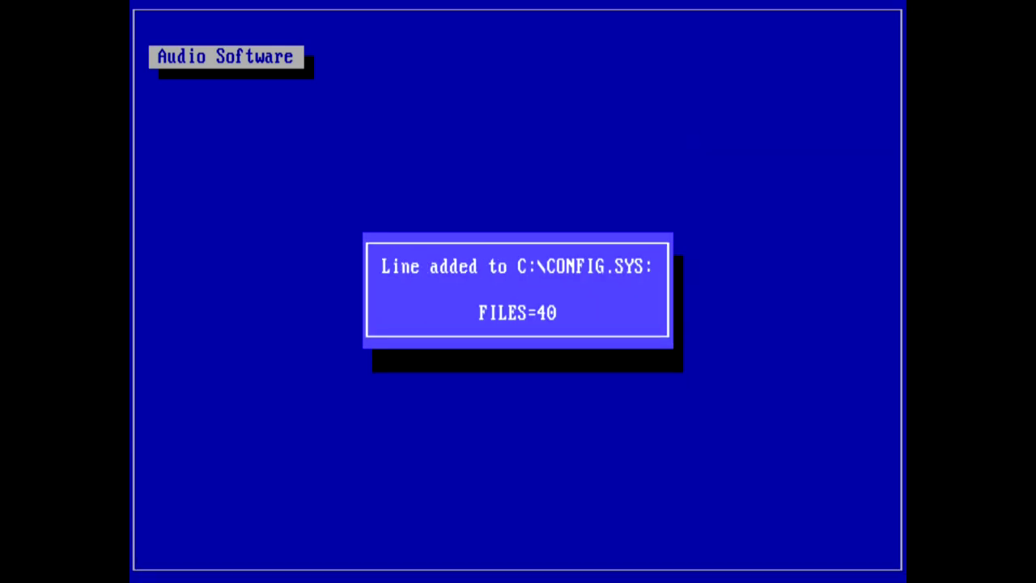
key("F10")
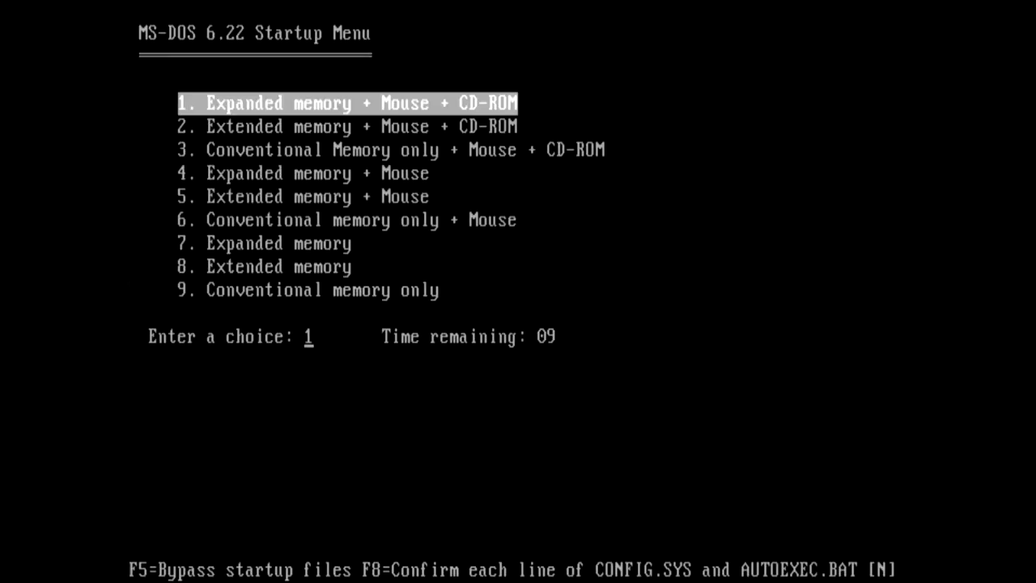
key("Return")
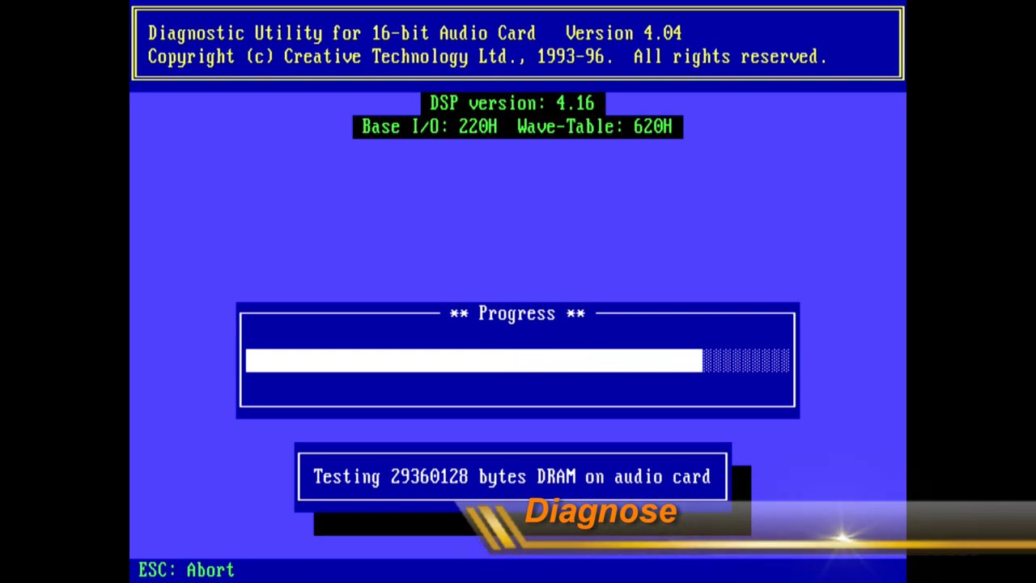
Test the 8 bit digitized sound on both channels in the diagnostic utility
key("Return")
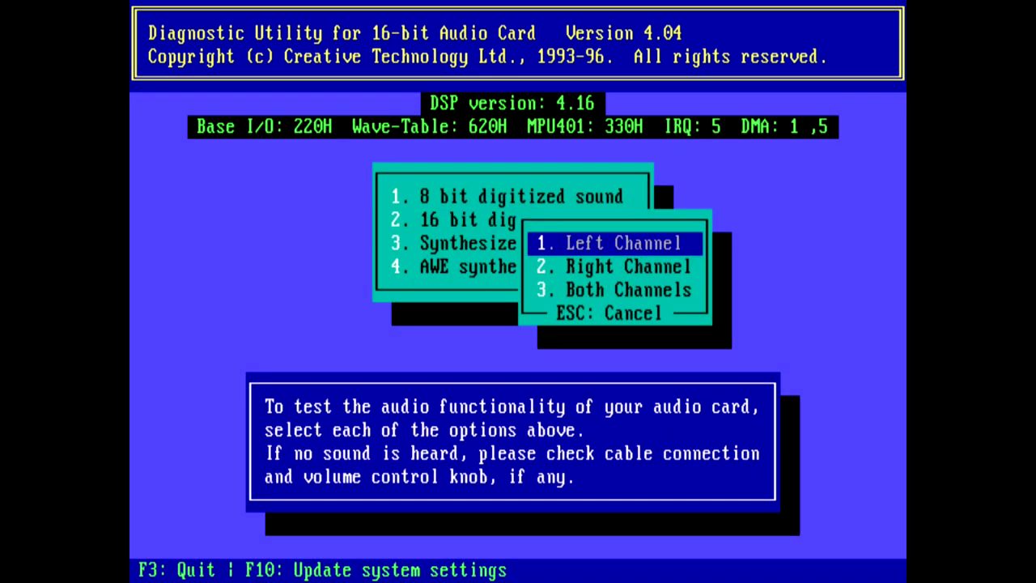
key("Down")
key("Down")
key("Return")
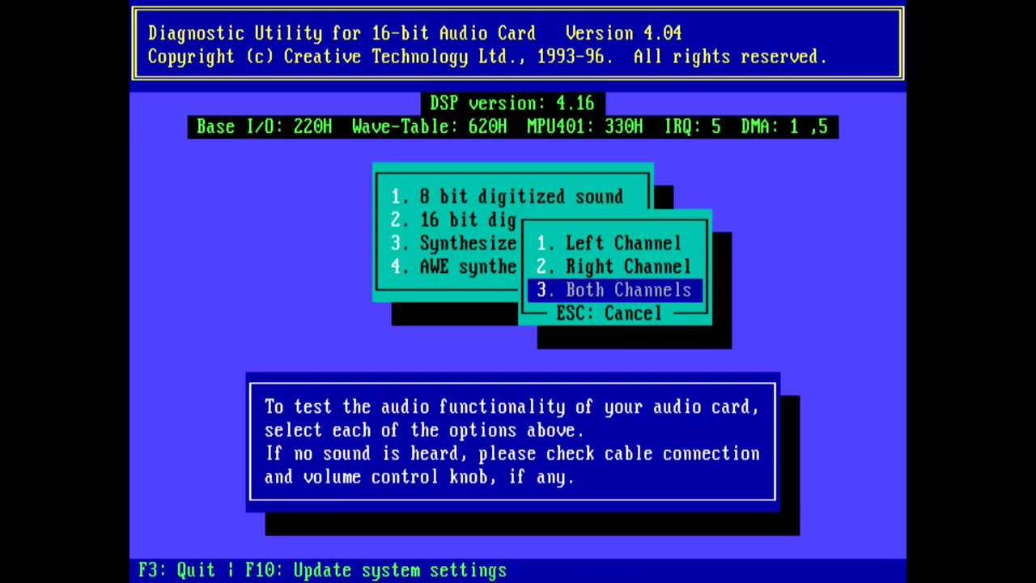
key("Escape")
Test the 16 bit digitized sound on both channels
key("Down")
key("Return")
key("Down")
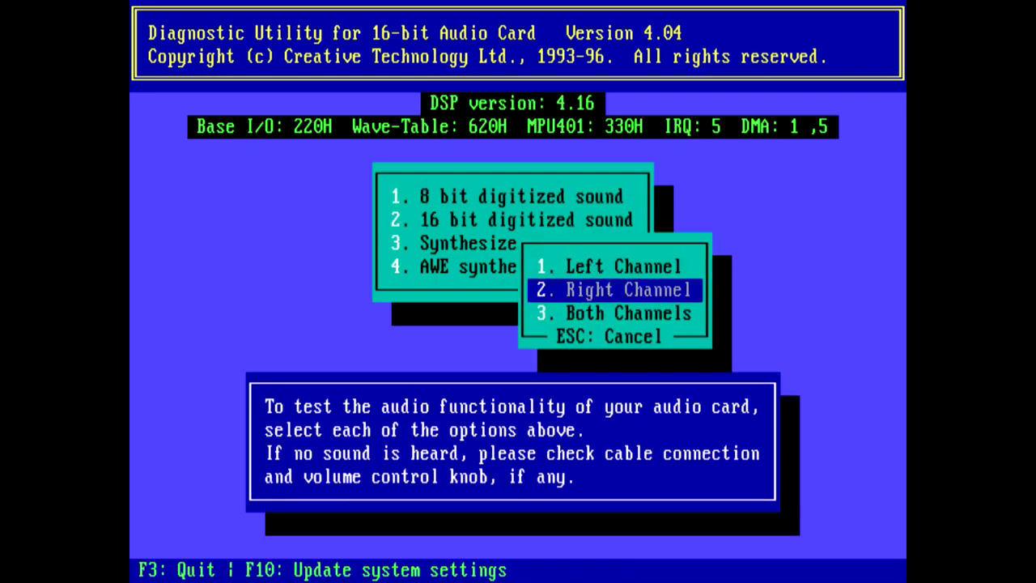
key("Down")
key("Return")
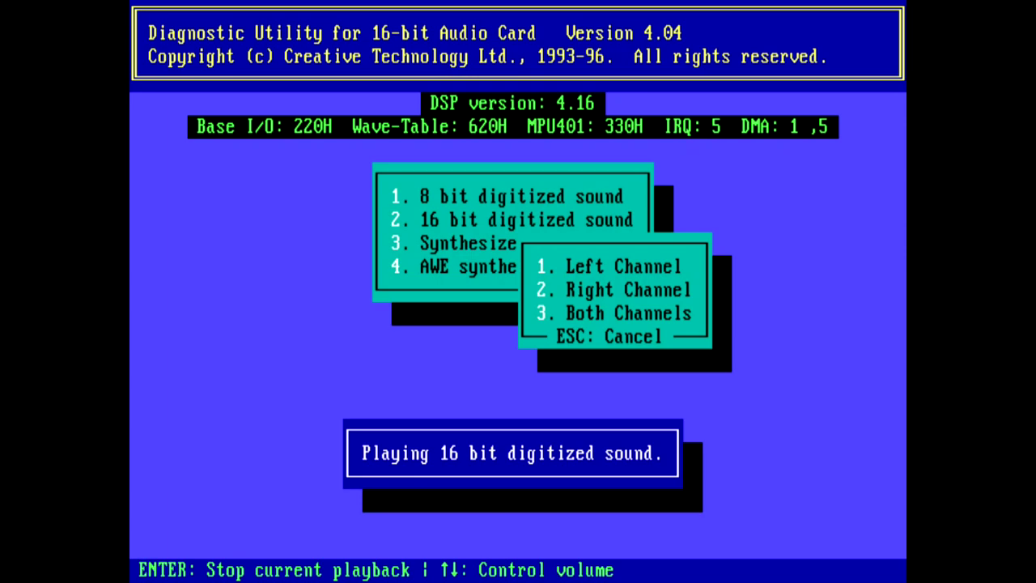
key("Escape")
Play the synthesized music test and stop its playback
key("Down")
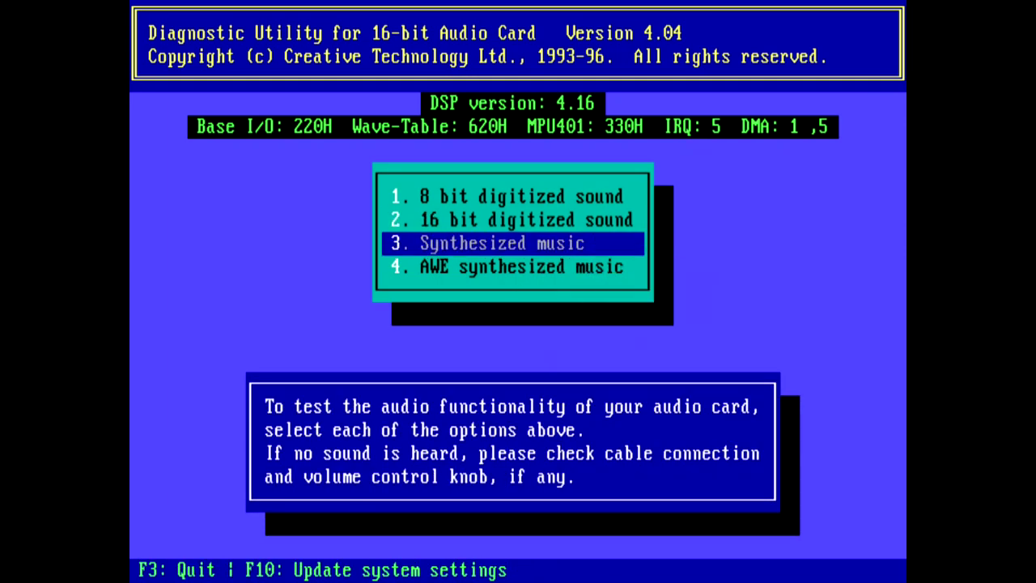
key("Return")
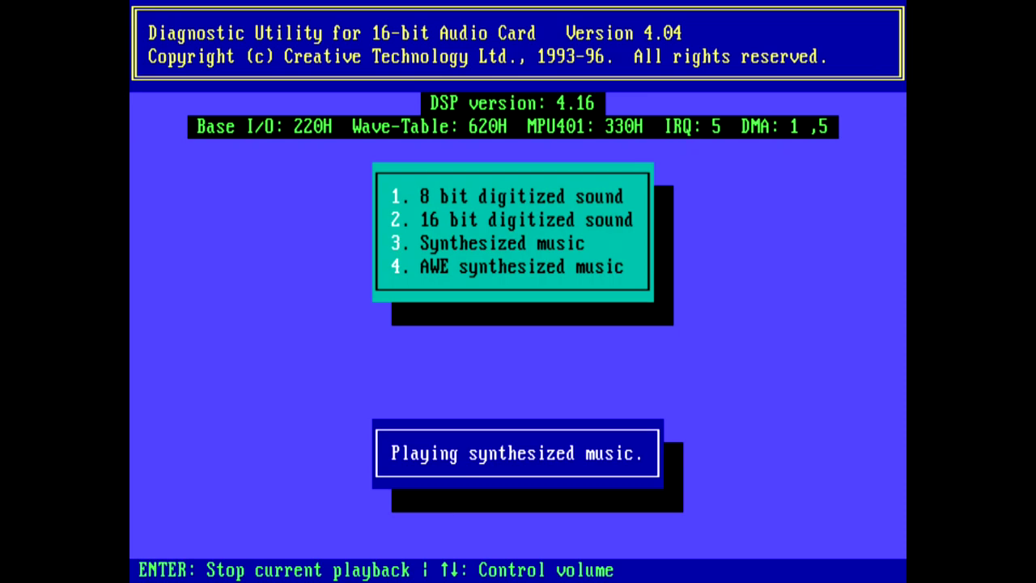
key("Return")
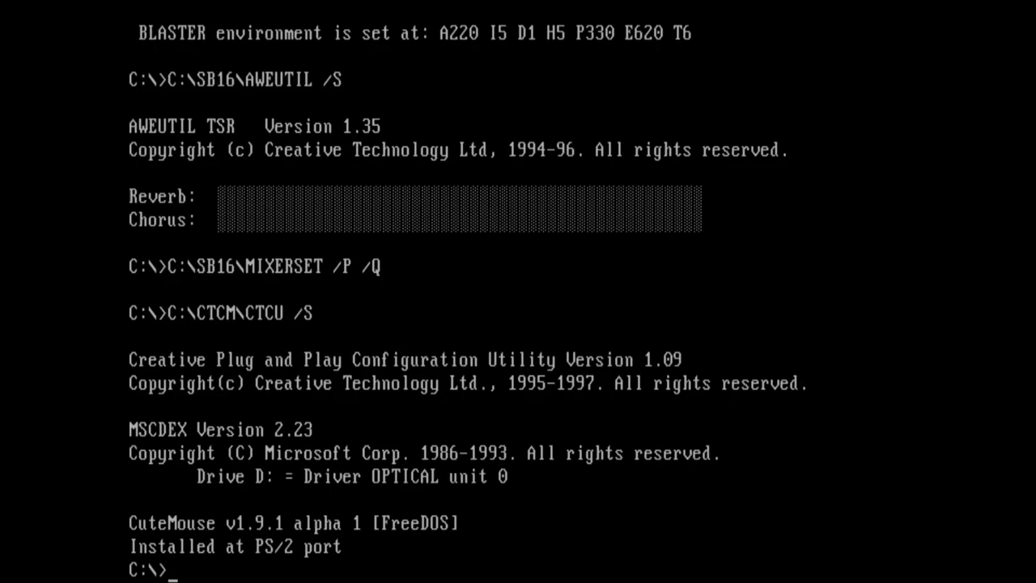
Change to the CTCM directory and start the ctcu configuration utility
type("cd ")
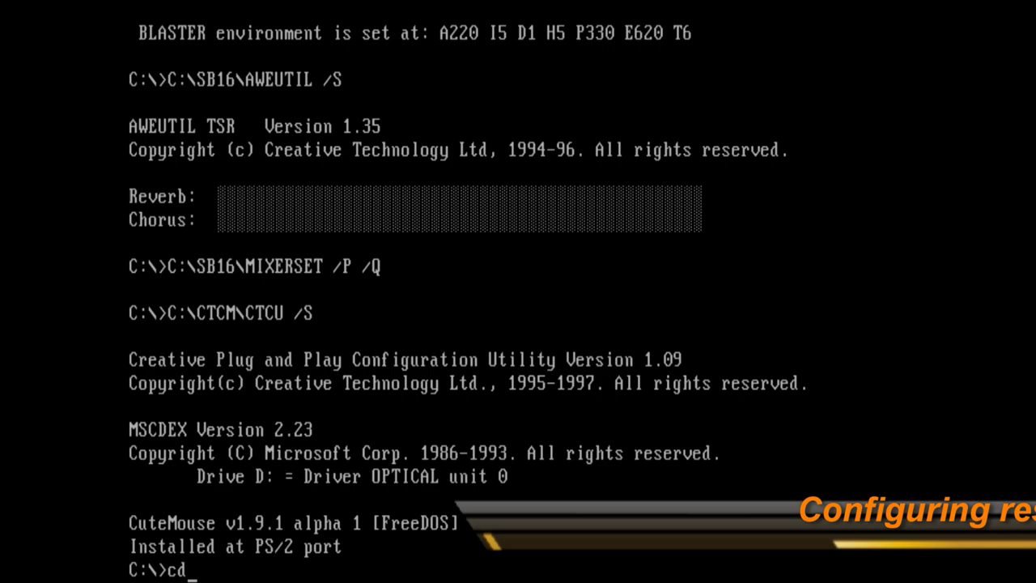
type("ctcm")
key("Return")
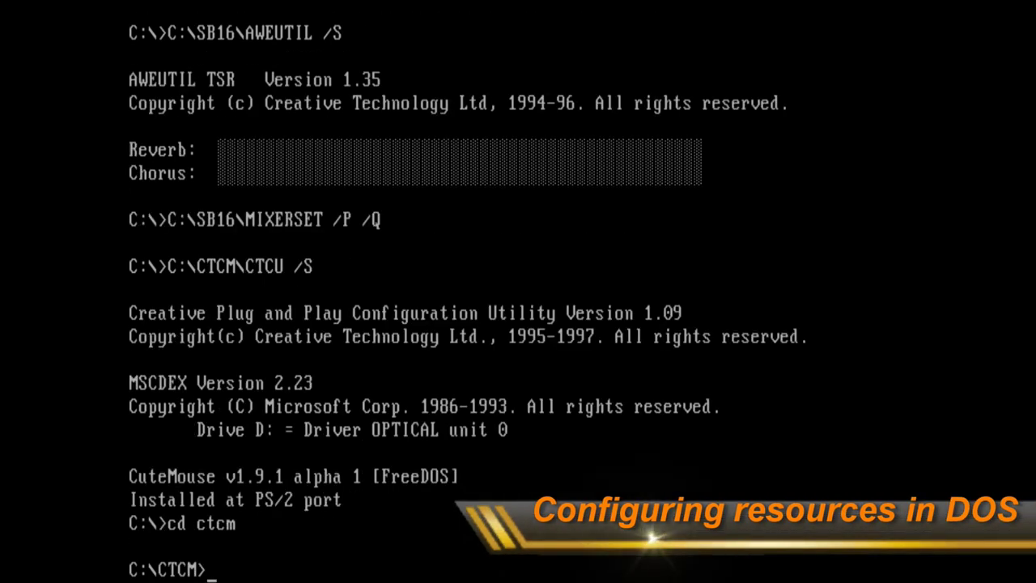
type("ctcu")
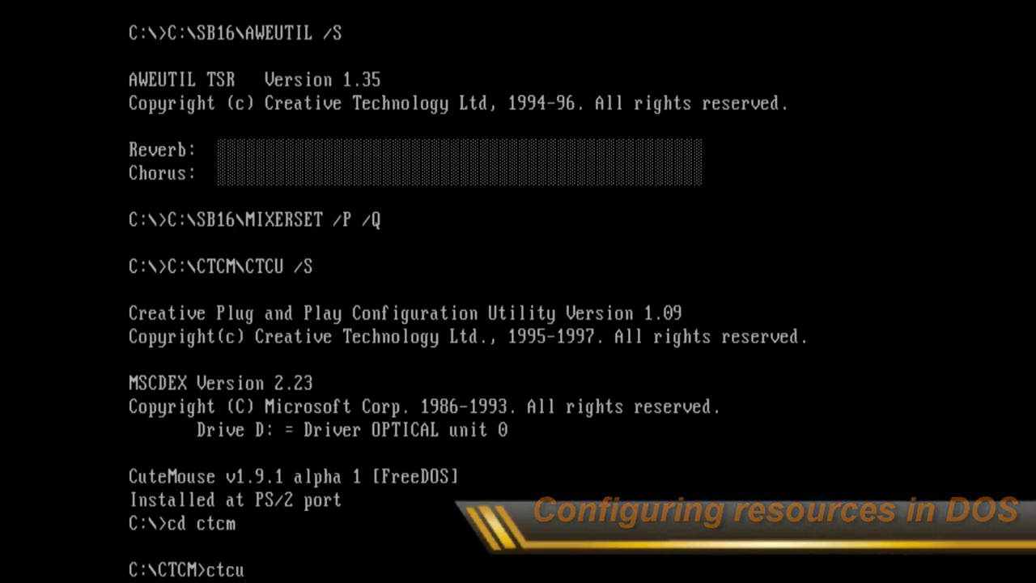
key("Return")
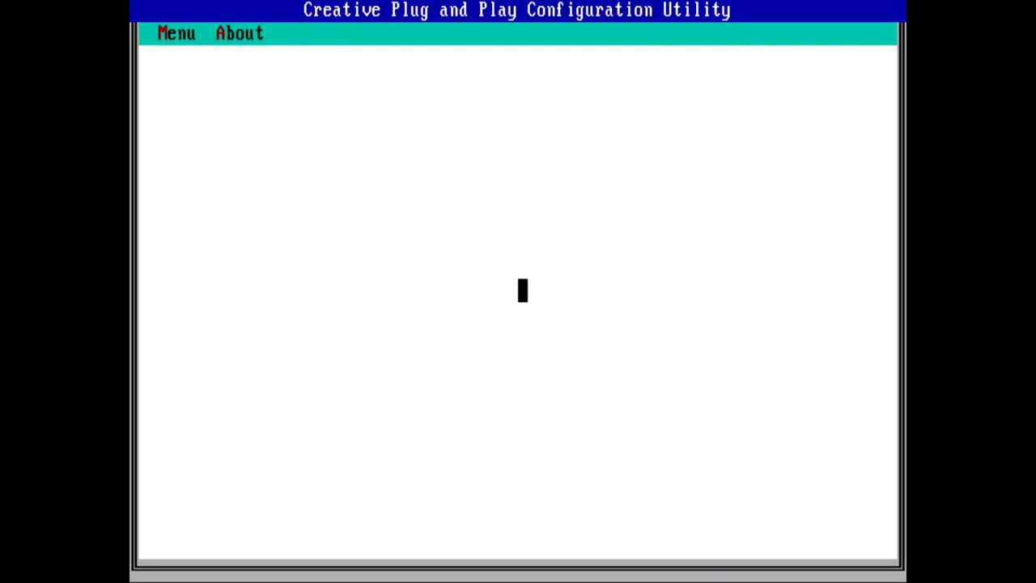
Open the resources of the Creative SB AWE64 Gold's Audio device and base them on Configuration 1
left_click(172, 33)
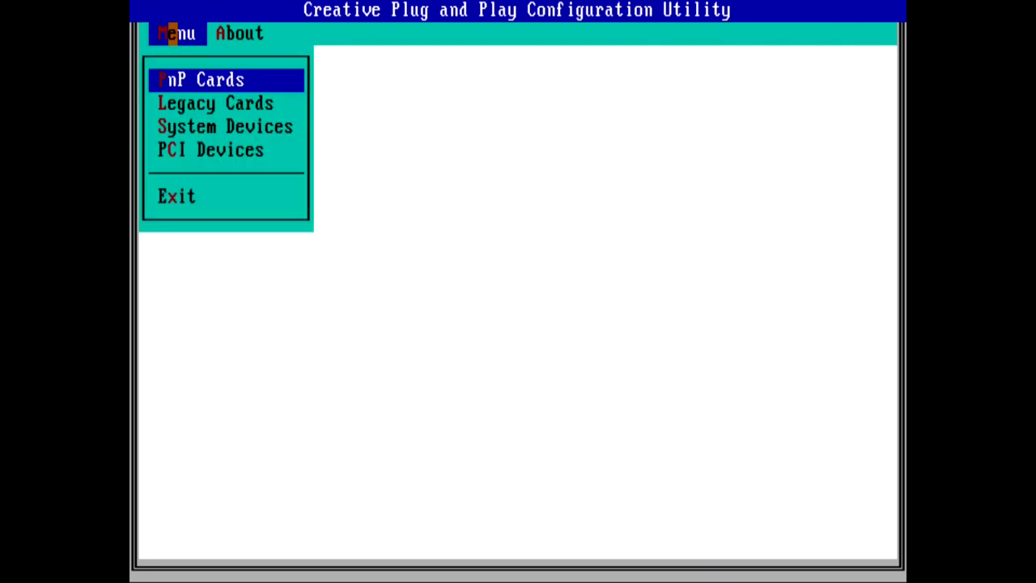
left_click(172, 79)
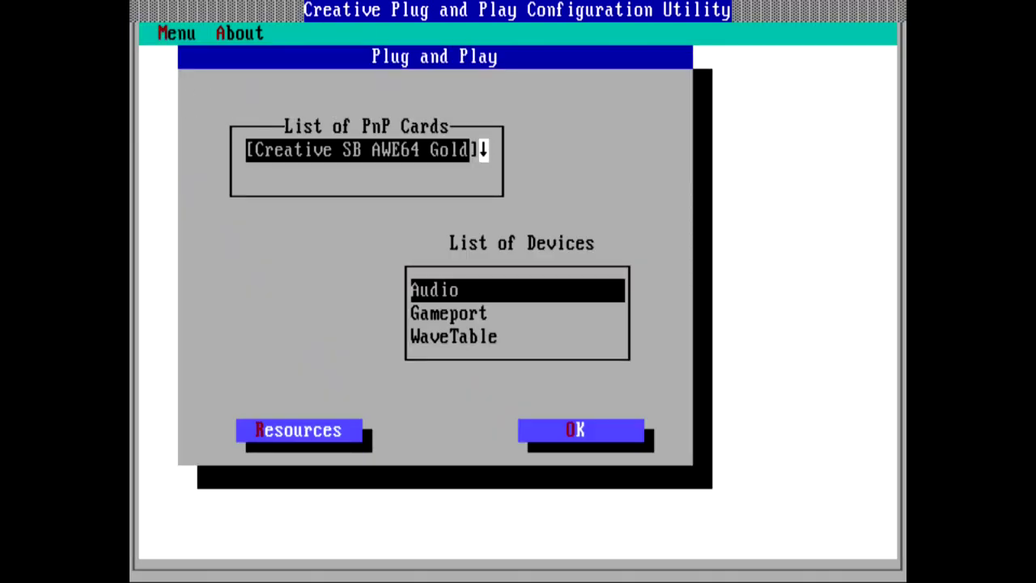
left_click(316, 428)
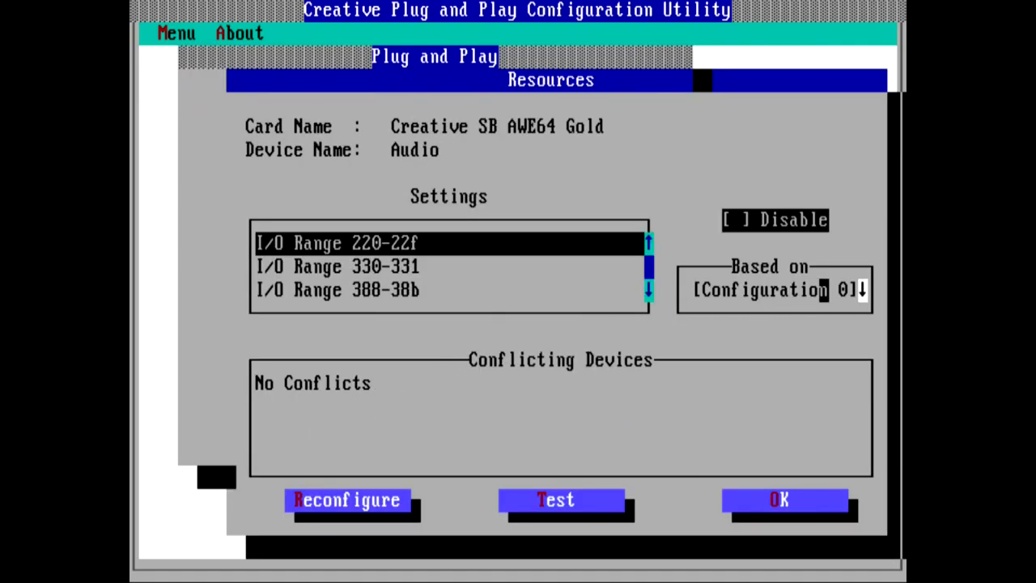
left_click(863, 290)
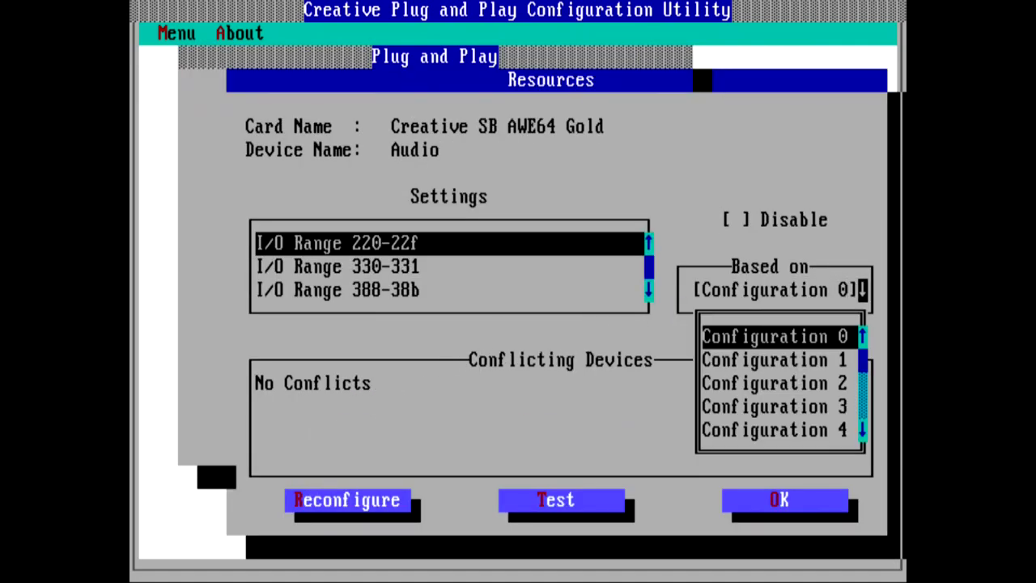
left_click(794, 360)
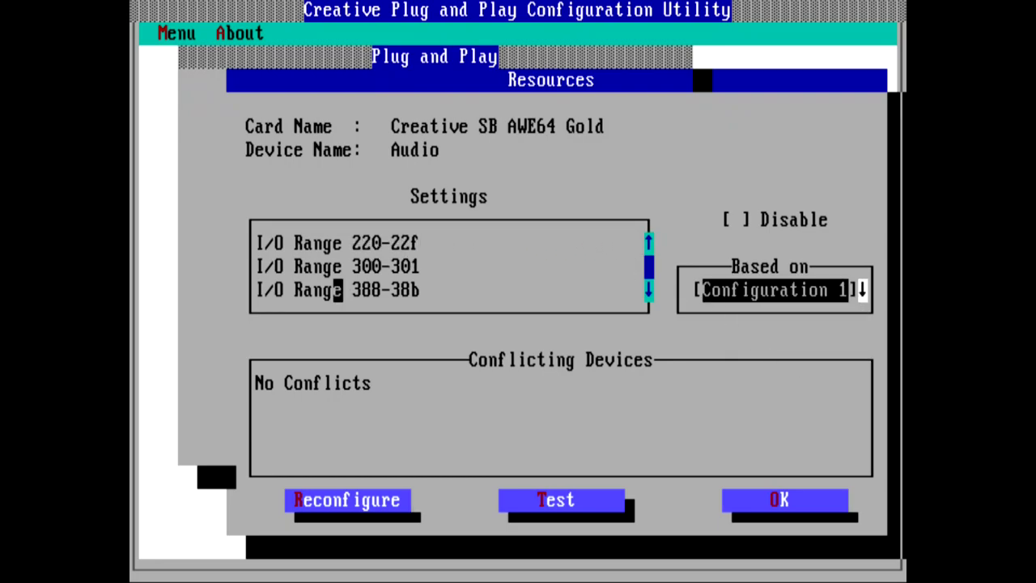
Set the Audio device's interrupt to 7
left_click(329, 243)
key("Down")
key("Down")
key("Down")
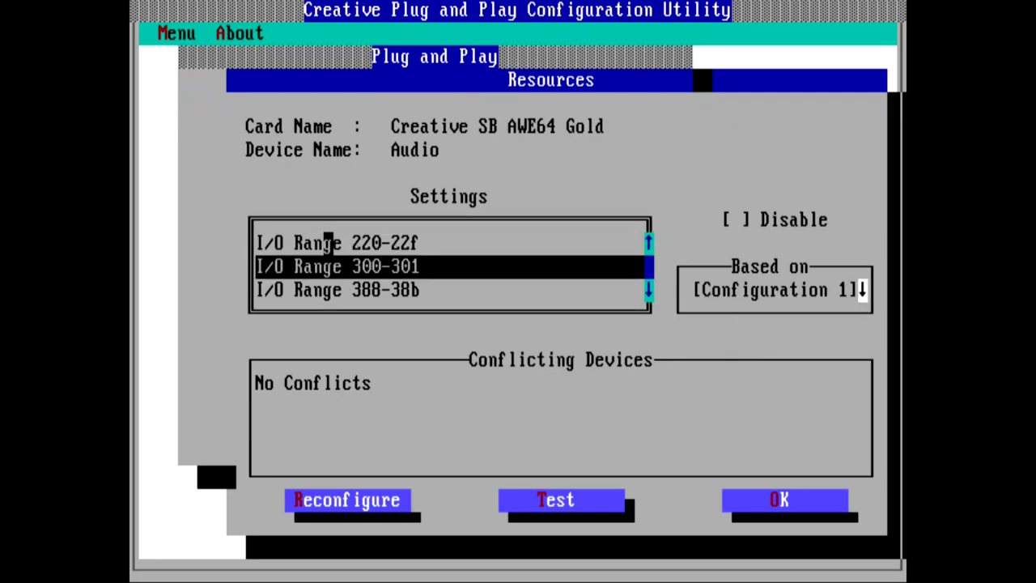
key("Return")
key("Down")
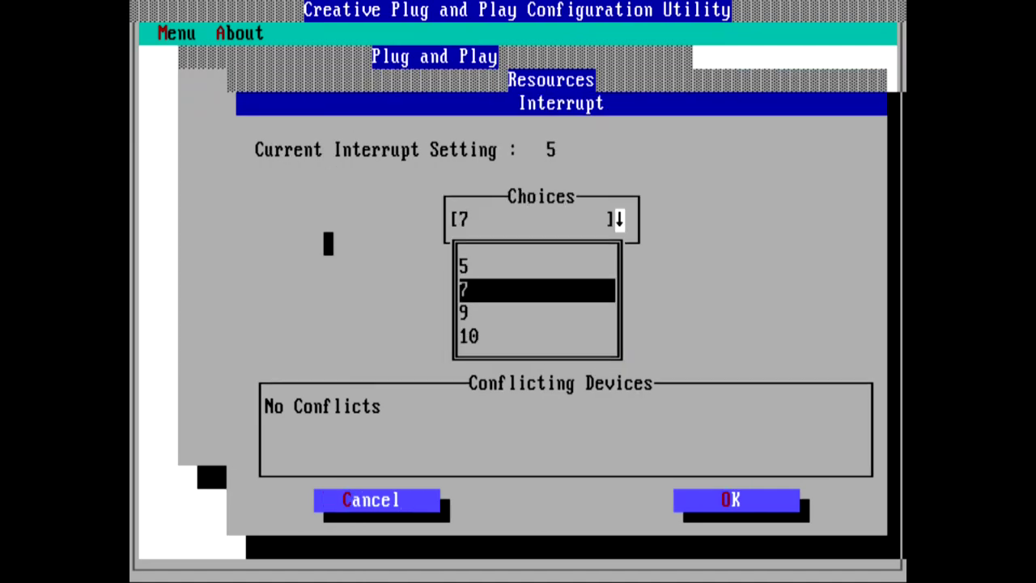
key("Return")
key("Return")
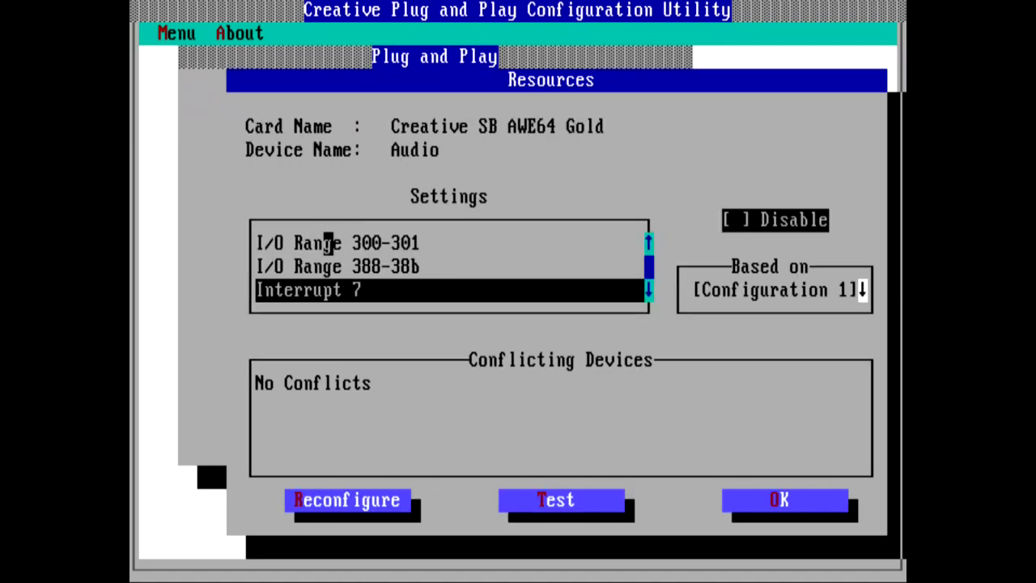
Set the Audio device's first Direct Memory Access channel to 1
key("Down")
key("Return")
key("Down")
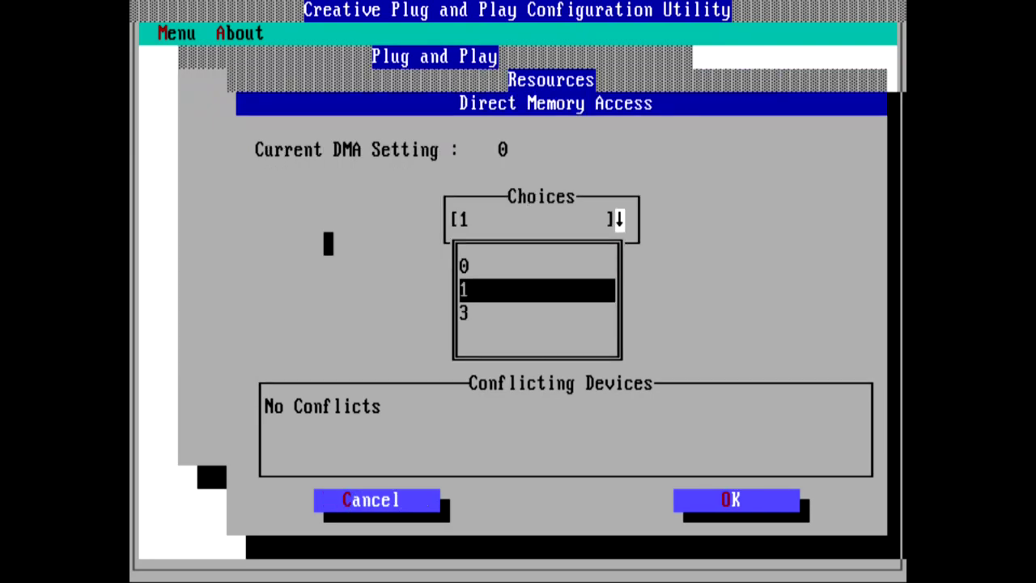
key("Return")
key("Return")
Review the Audio device's settings from the second Direct Memory Access entry back to the first I/O range
key("Down")
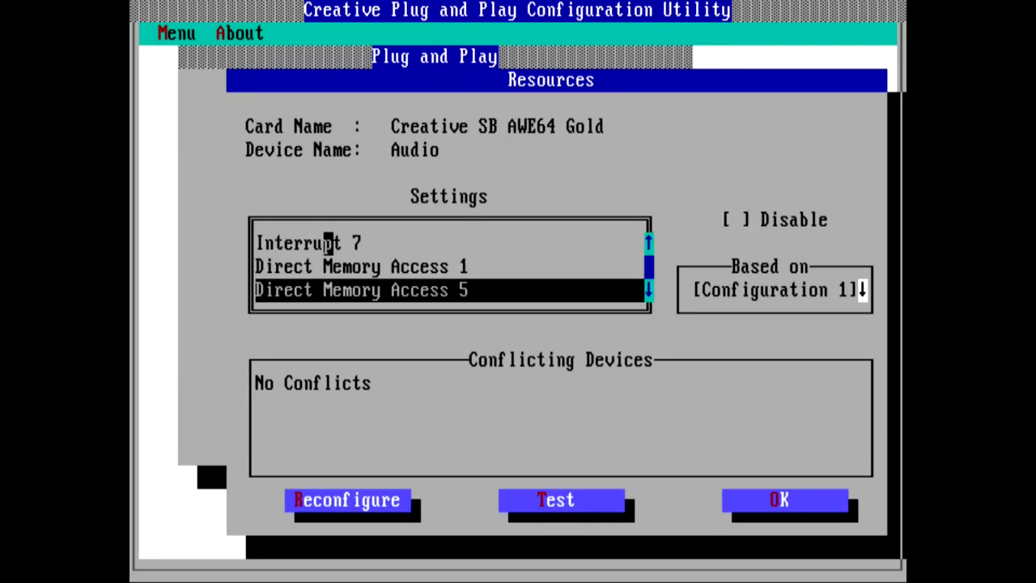
key("Up")
key("Up")
key("Up")
key("Up")
key("Up")
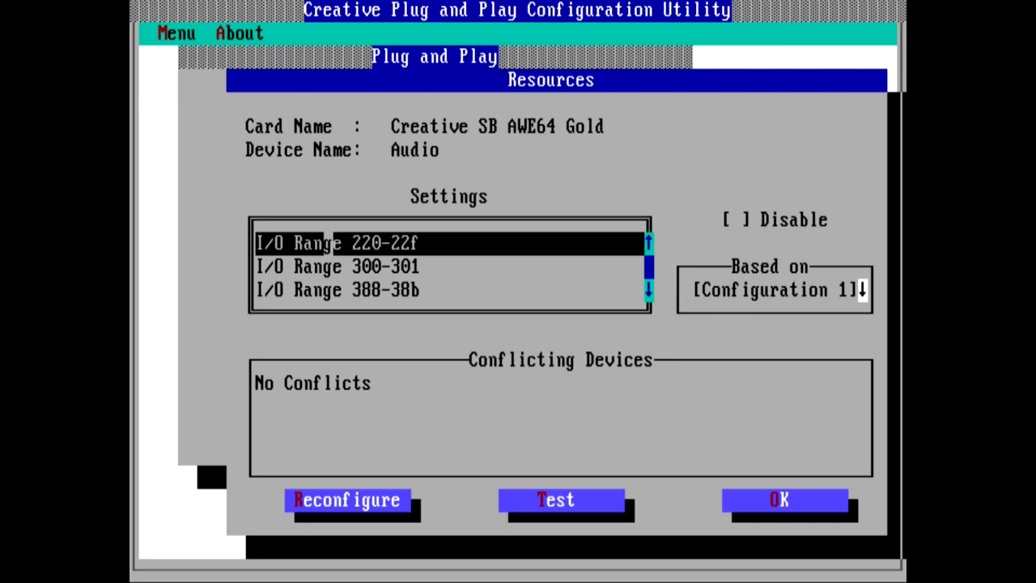
Test the Audio device's resource settings
left_click(549, 500)
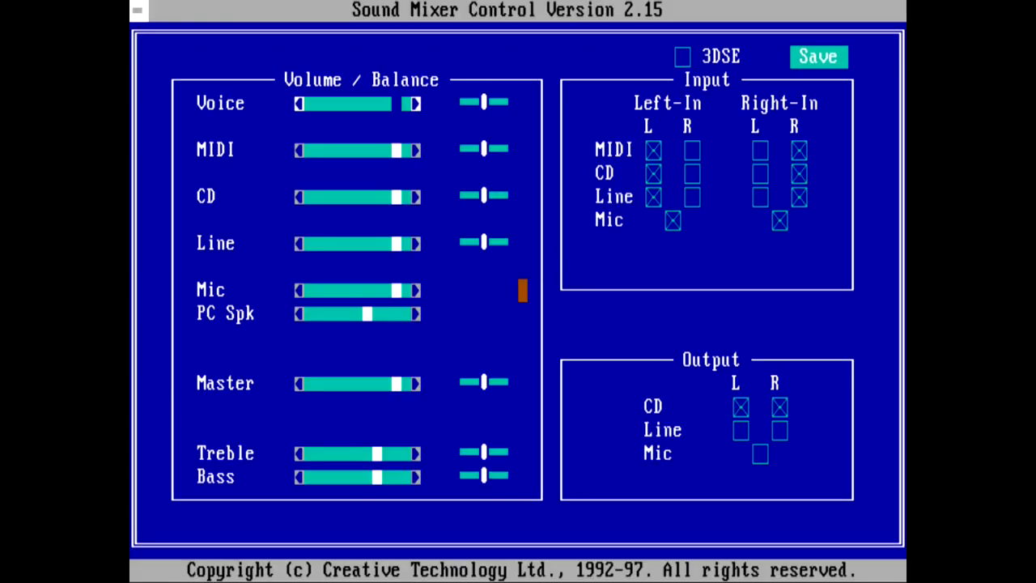
Lower the Line volume to its minimum in the sound mixer
key("Tab")
key("Tab")
key("Tab")
key("Tab")
key("Tab")
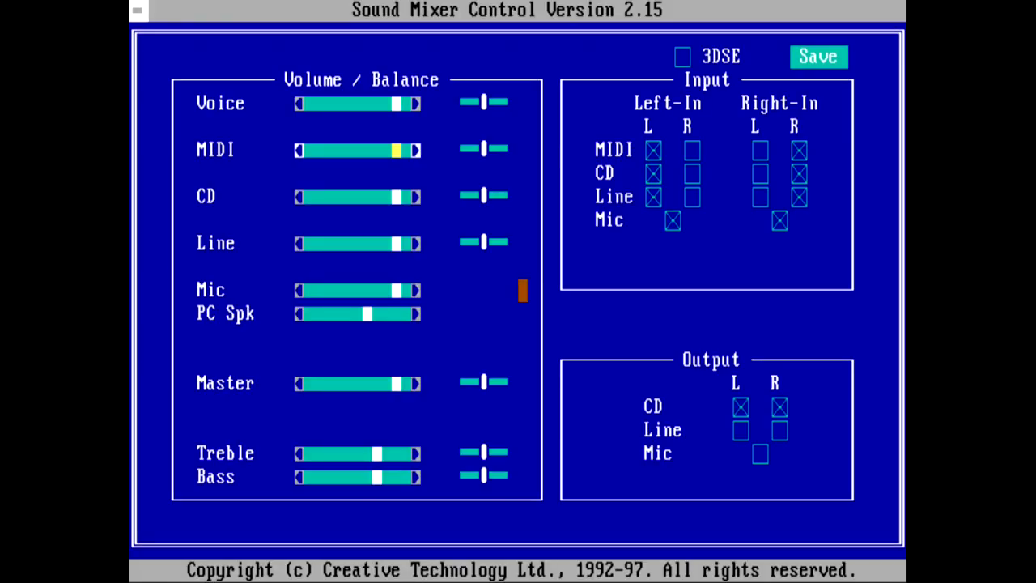
key("Tab")
key("Left")
key("Left")
key("Left")
key("Left")
key("Left")
key("Left")
key("Left")
key("Left")
key("Left")
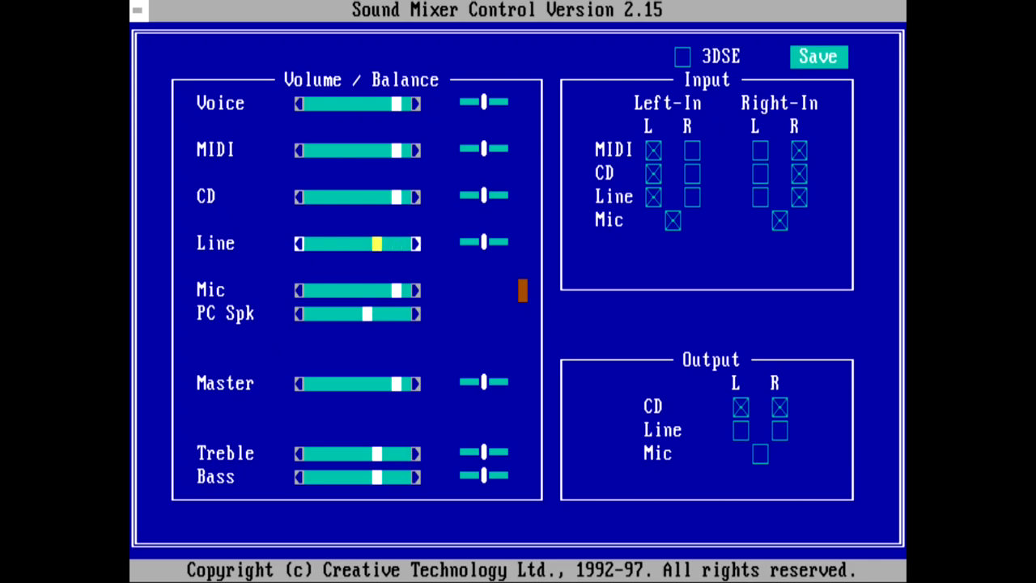
Lower the Mic volume to its minimum
key("Tab")
key("Tab")
key("Left")
key("Left")
key("Left")
key("Left")
key("Left")
key("Left")
key("Left")
key("Left")
key("Left")
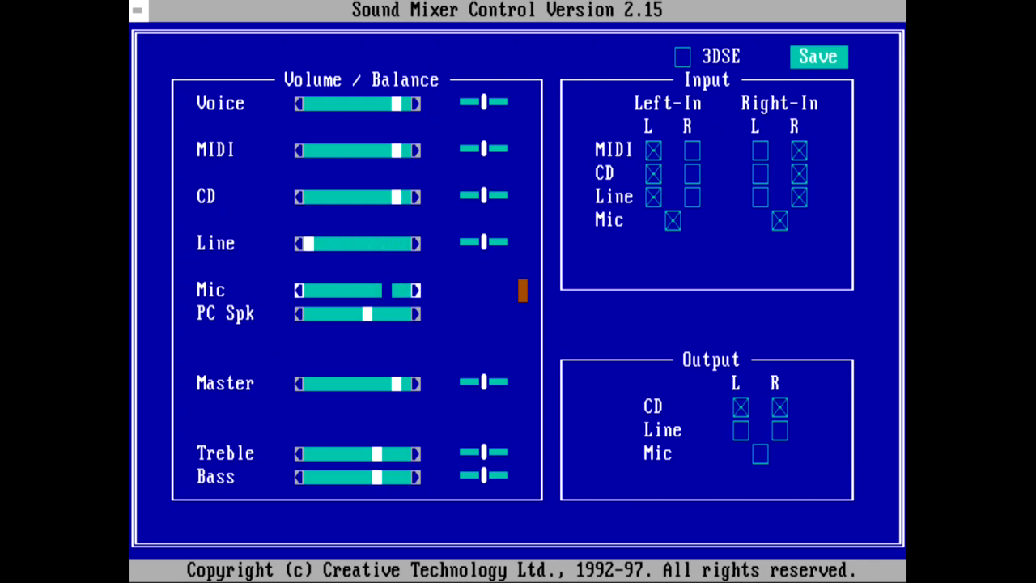
Lower the PC Spk volume to its minimum
key("Tab")
key("Left")
key("Left")
key("Left")
key("Left")
key("Left")
key("Left")
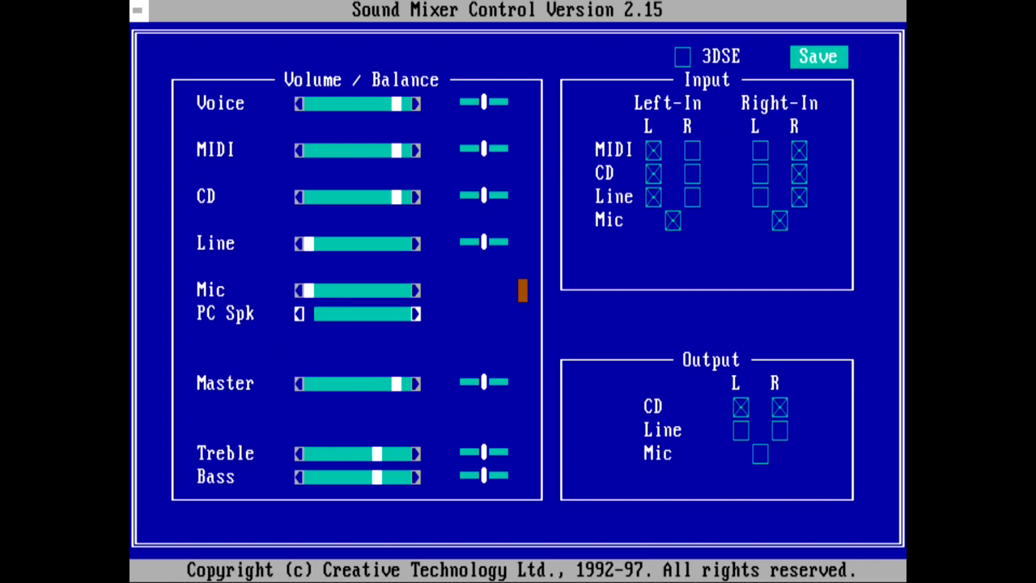
Deselect MIDI and CD as recording inputs for both Left-In and Right-In
key("Tab")
key("Tab")
key("Tab")
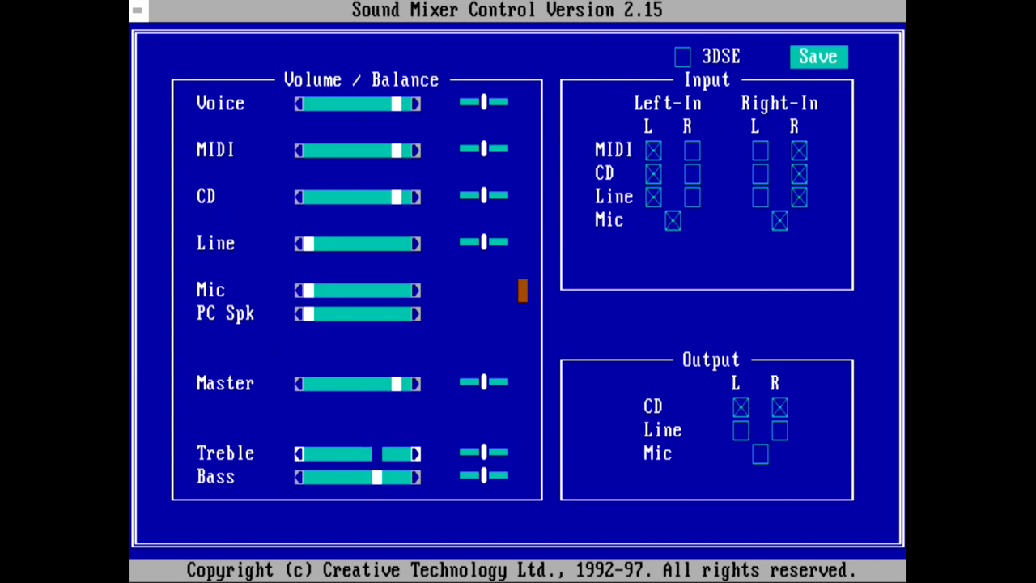
key("Tab")
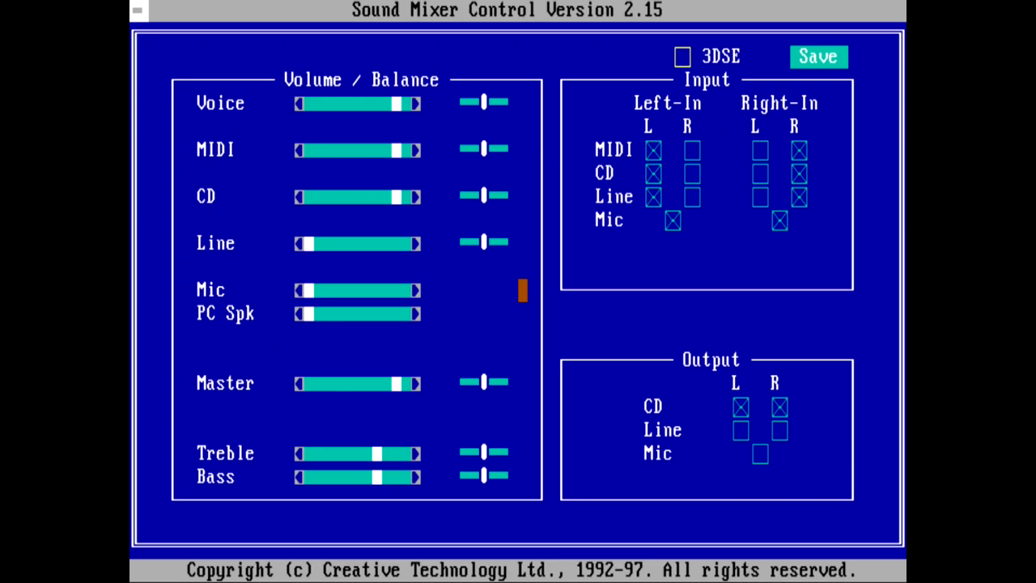
key("Tab")
key("Tab")
key("Tab")
key("Tab")
key("Tab")
key("space")
key("Tab")
key("space")
key("Tab")
key("Tab")
key("Tab")
key("space")
key("Tab")
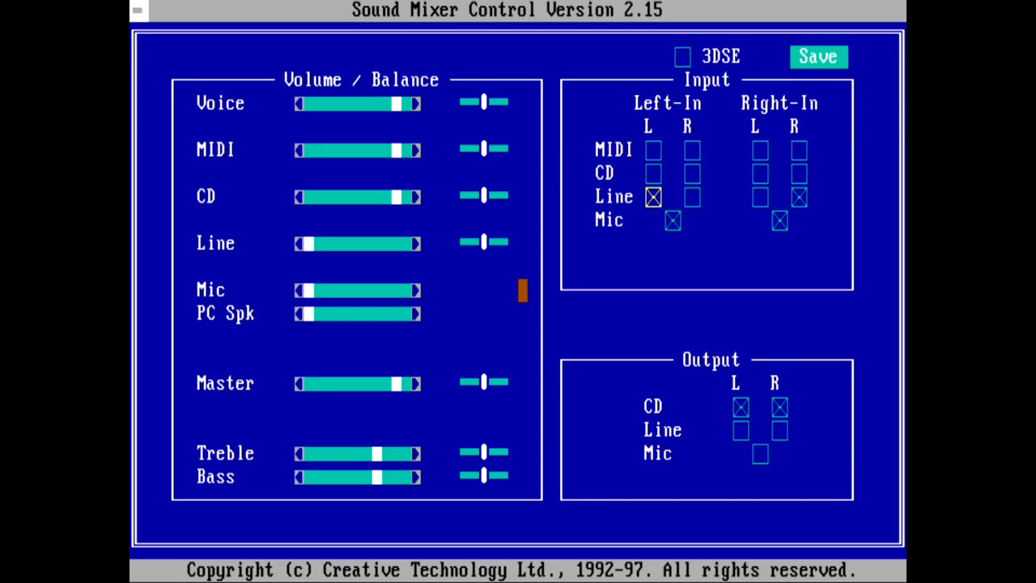
Deselect Line and Mic as recording inputs for both Left-In and Right-In
key("space")
key("Tab")
key("Tab")
key("Tab")
key("space")
key("Tab")
key("space")
key("Tab")
key("space")
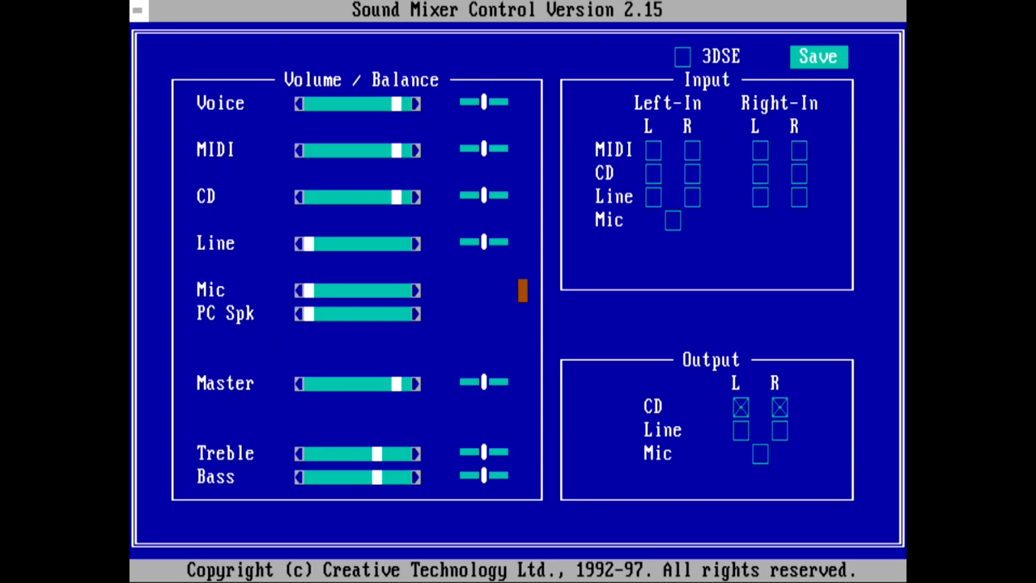
Deselect the CD output for both the L and R channels
key("Tab")
key("Tab")
key("Tab")
key("Tab")
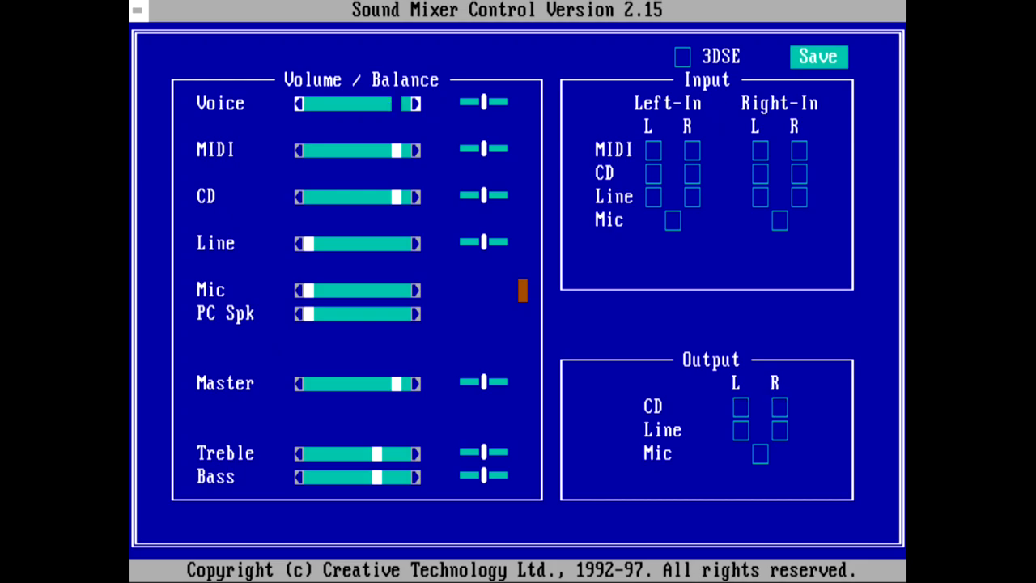
key("Tab")
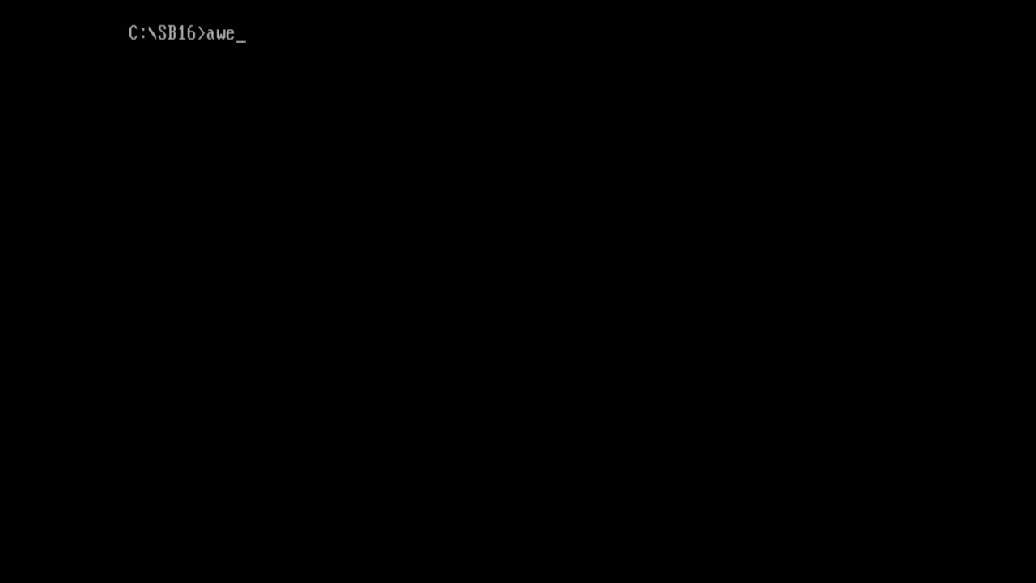
List AWEUTIL's options in C:\SB16 and run aweutil /r:30 /c:30 to set reverb and chorus to 30
type("util/")
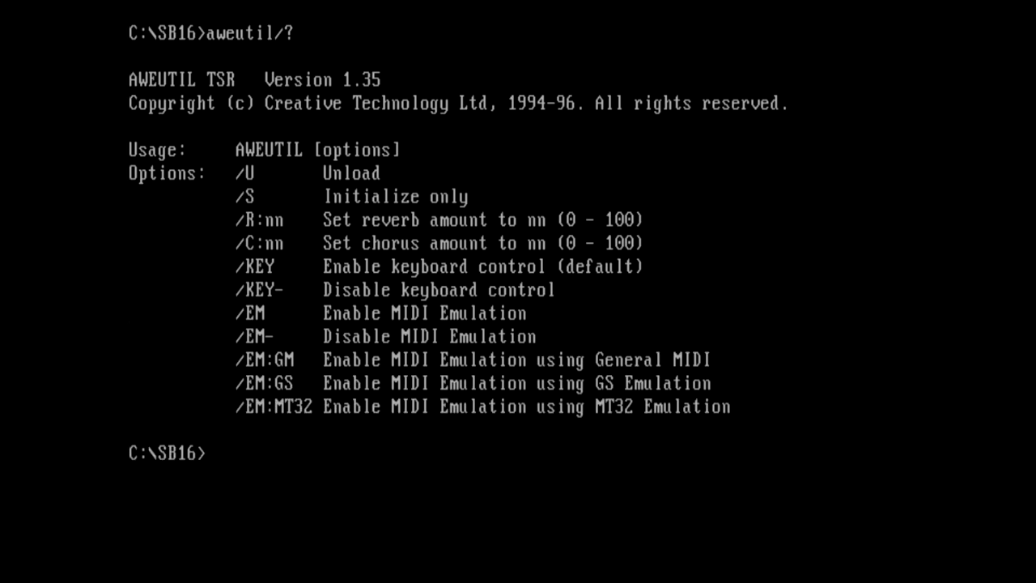
type("aweutil")
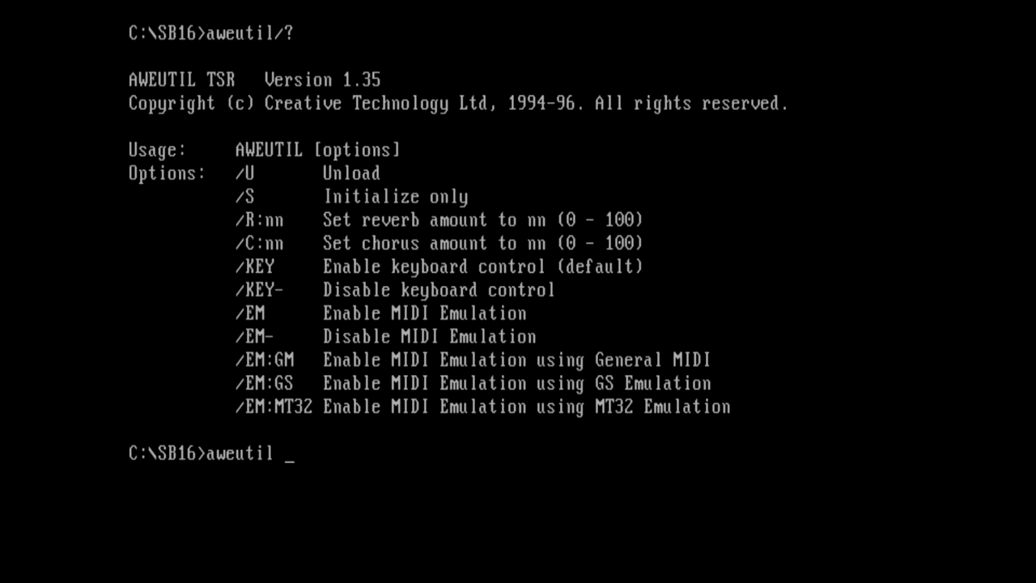
type("/r:30 /c:3")
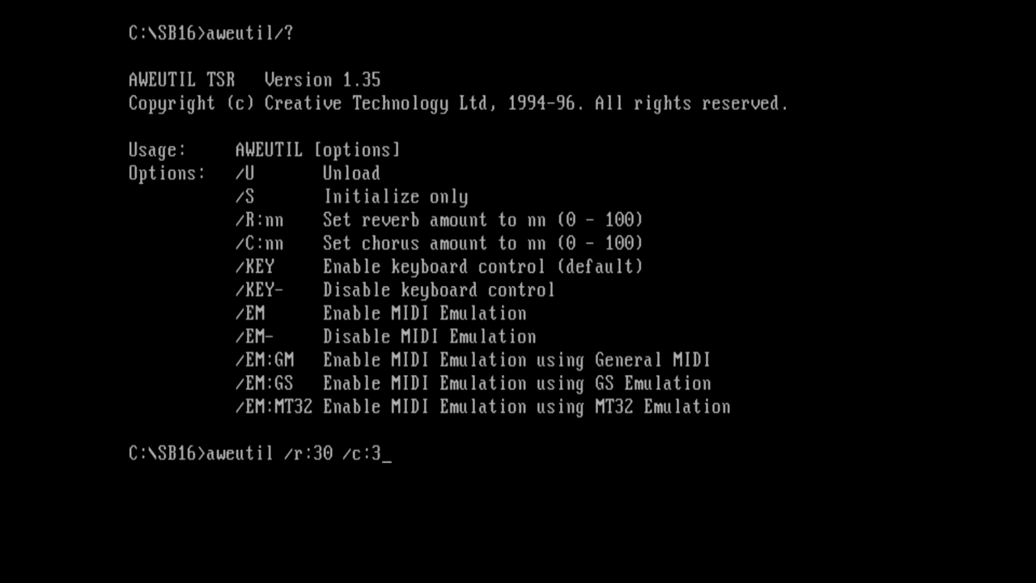
type("0")
key("Return")
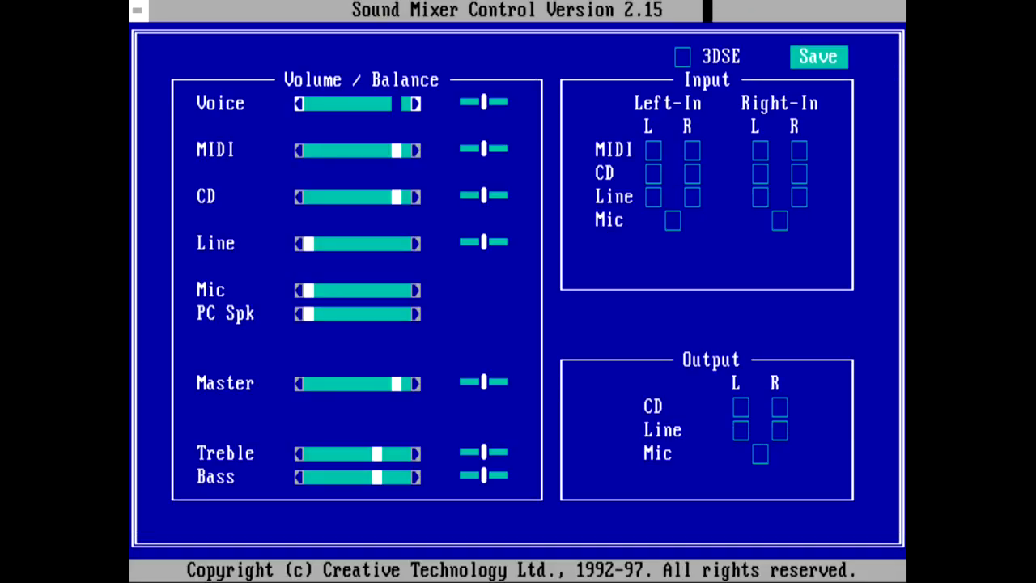
Enable 3DSE in the sound mixer and save the mixer settings
left_click(682, 56)
left_click(823, 56)
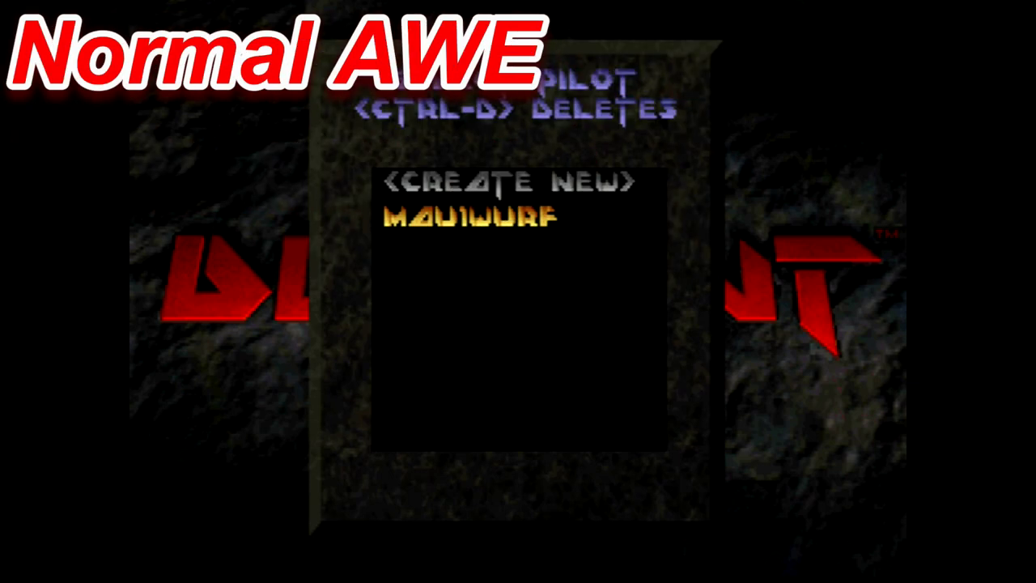
Create a new pilot in Descent, enter the pilot's name in place of the suggested one, and choose Keyboard Only as input device
key("Up")
key("Return")
key("BackSpace")
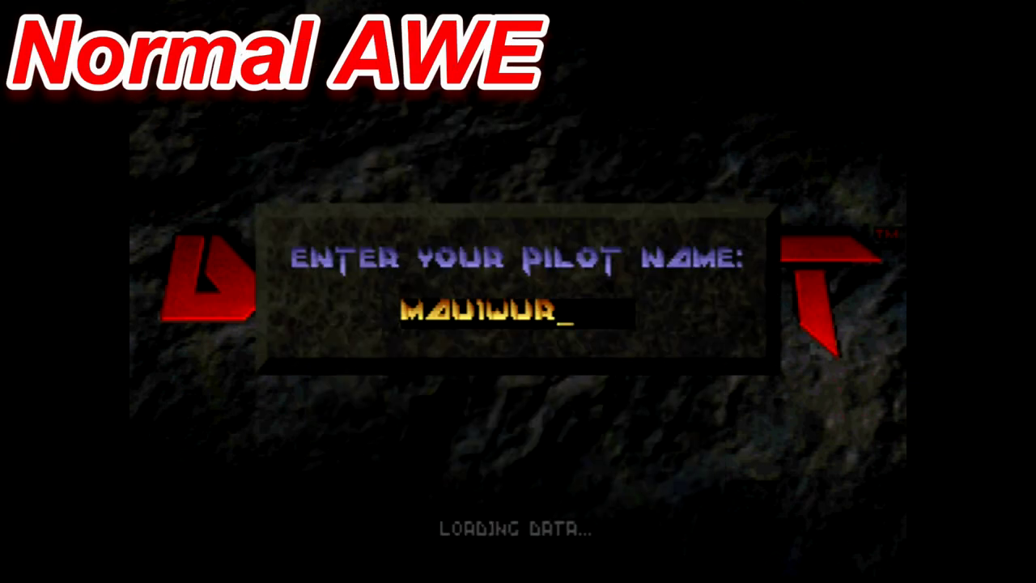
key("BackSpace")
key("BackSpace")
key("BackSpace")
key("BackSpace")
key("BackSpace")
key("BackSpace")
key("BackSpace")
type("phils")
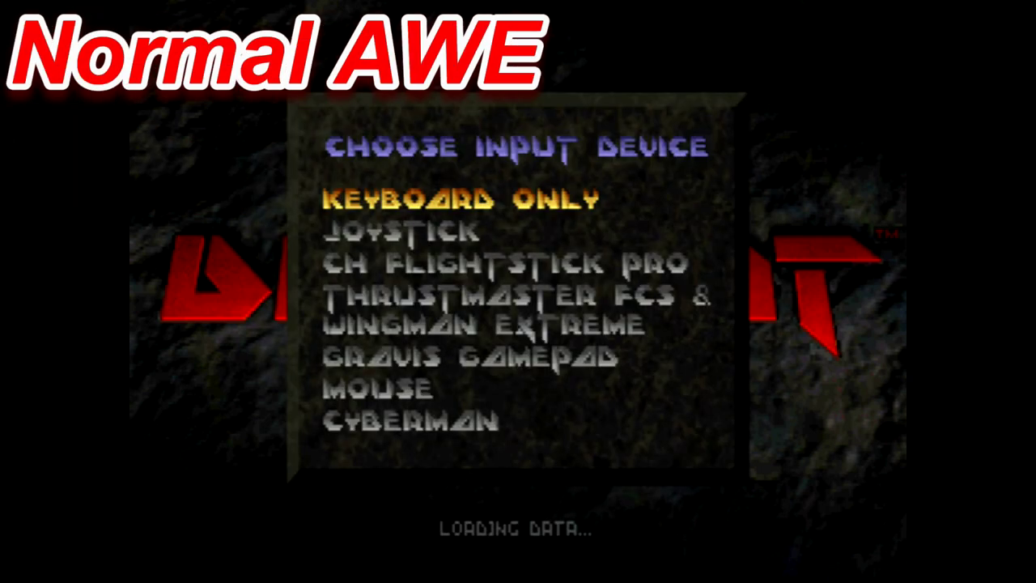
key("Return")
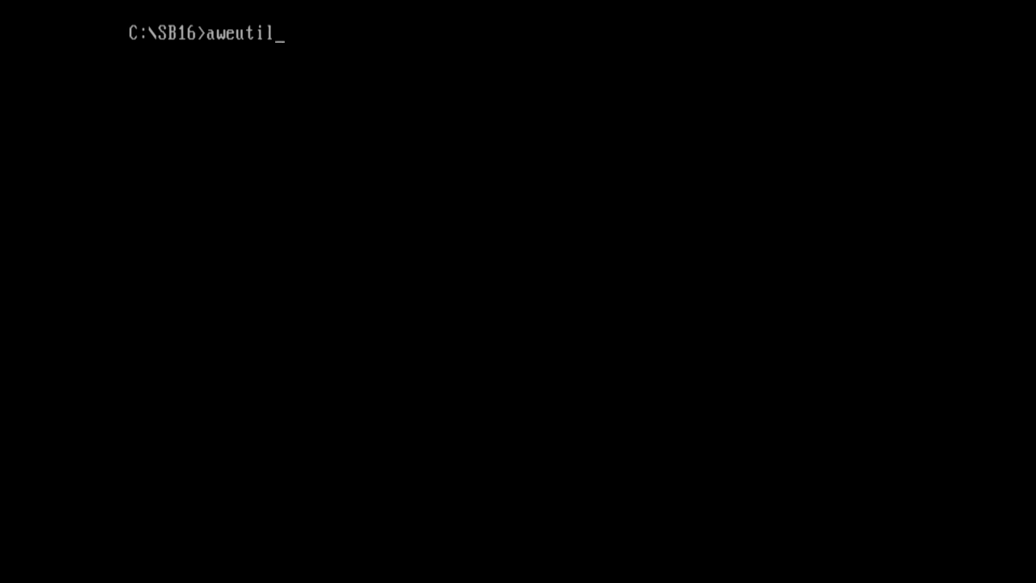
List AWEUTIL's options and enable General MIDI emulation with aweutil/em:gm
type("/?")
key("Return")
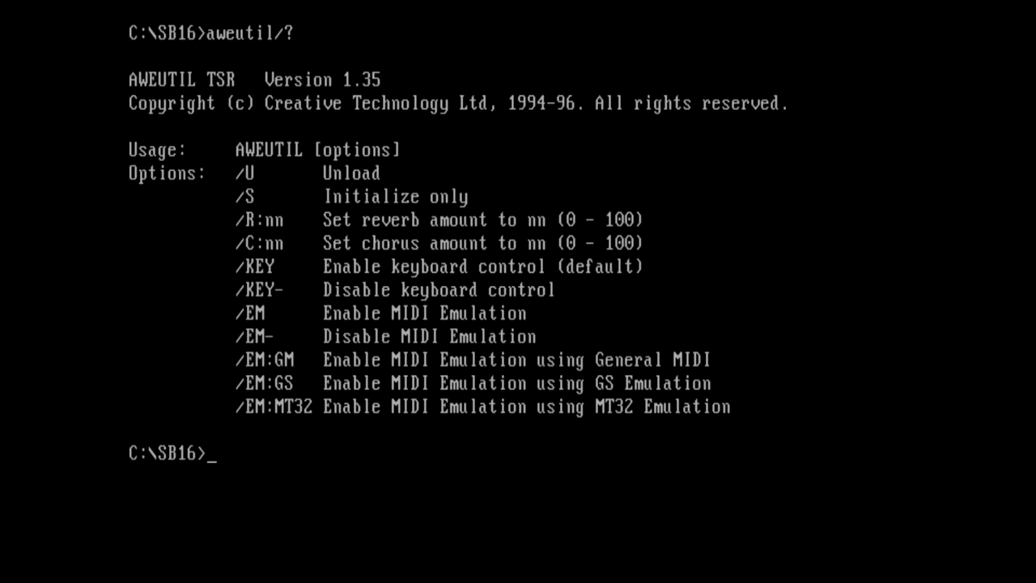
type("aweutil")
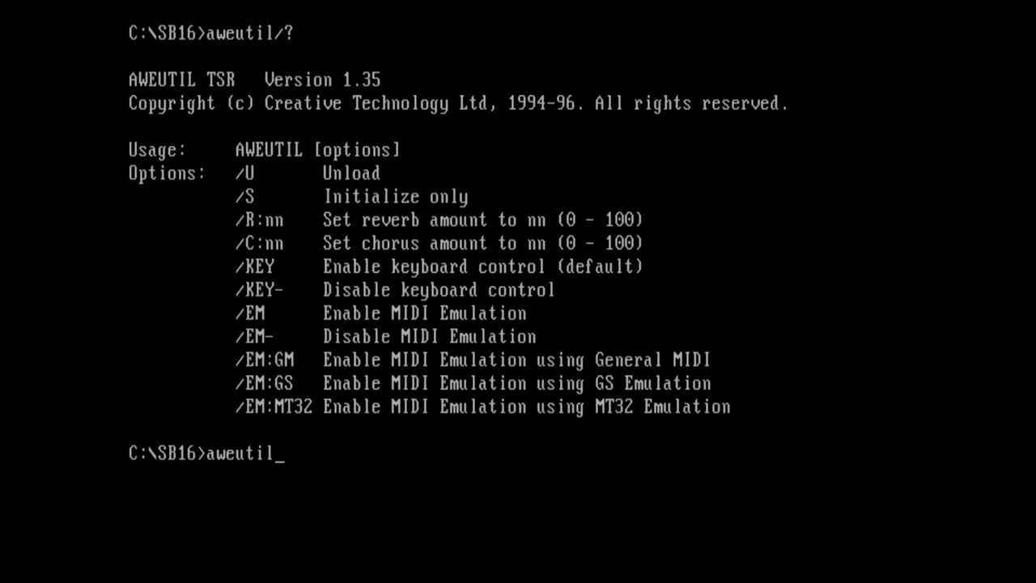
type("/em:gm")
key("Return")
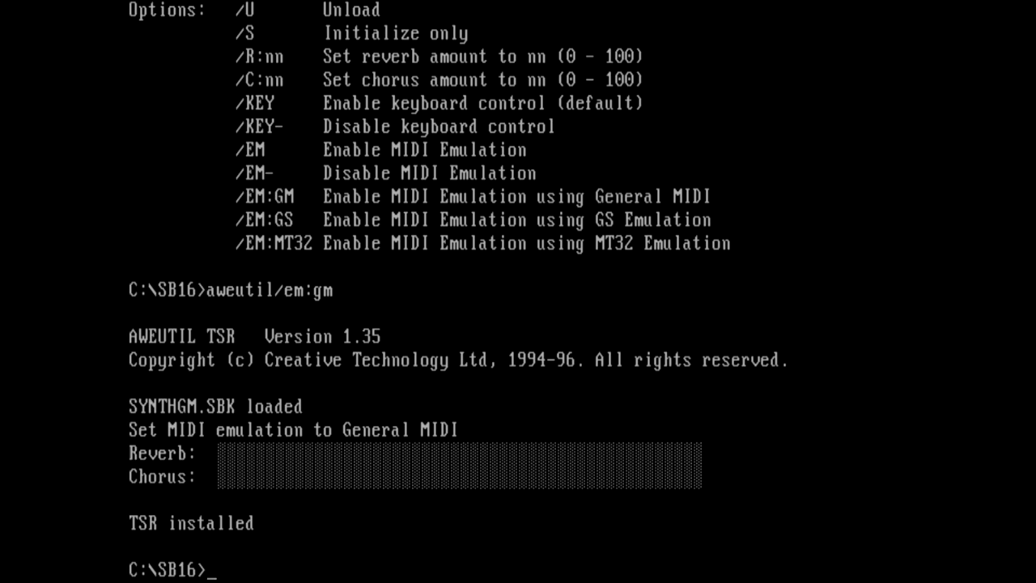
Change to the C:\ID\DOOM directory and run DOOM's setup program
type("cd..")
key("Return")
type("cd ")
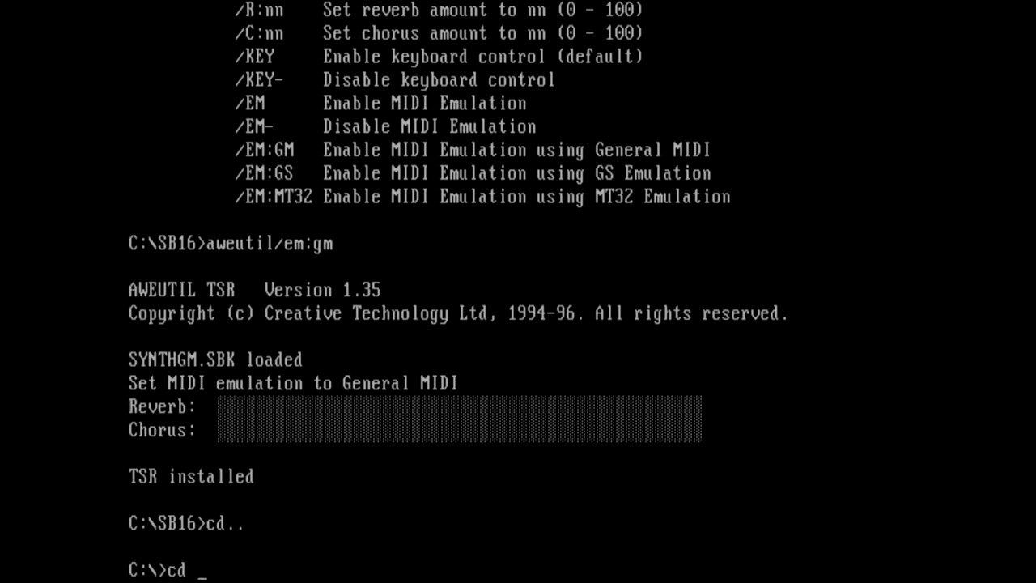
type("id")
key("Return")
type("cd")
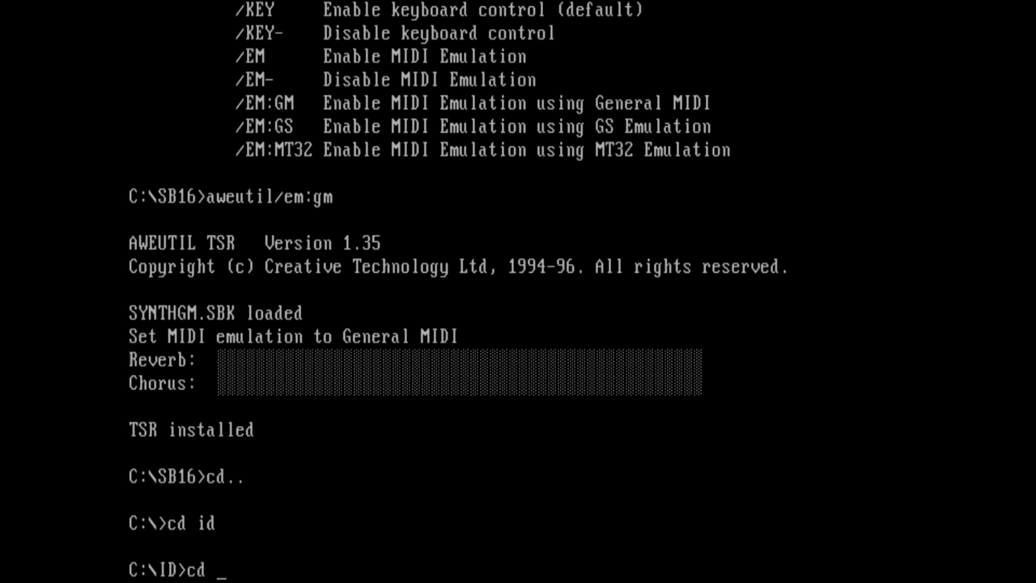
type(" doom")
key("Return")
type("s")
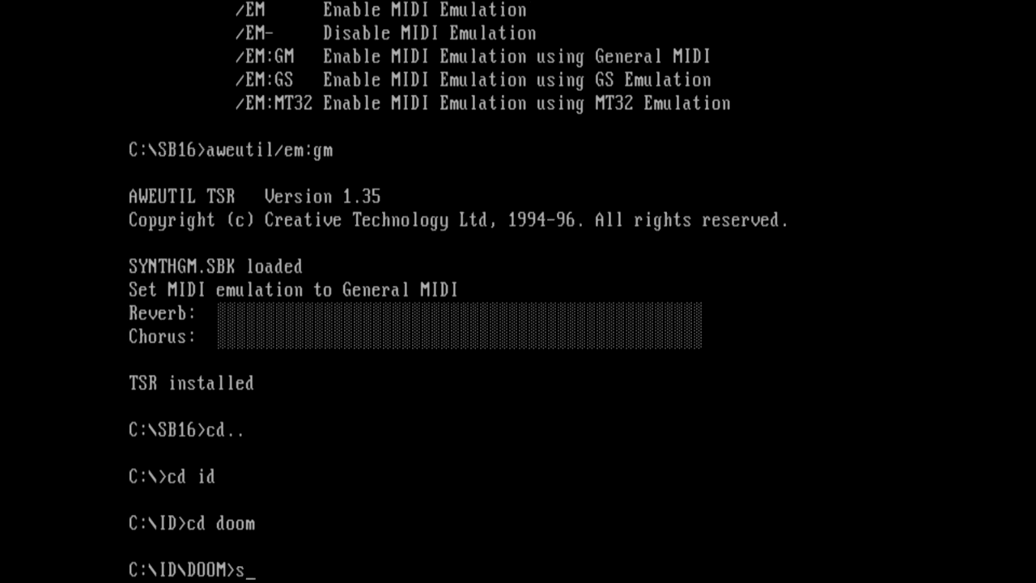
type("etup")
key("Return")
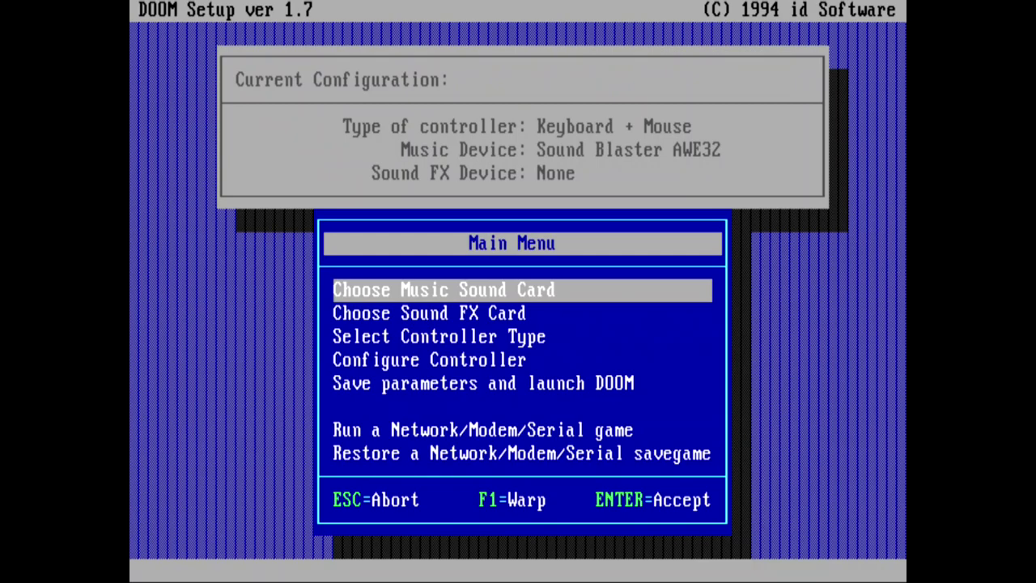
Set DOOM's music card to General MIDI on MIDI port 330
key("Return")
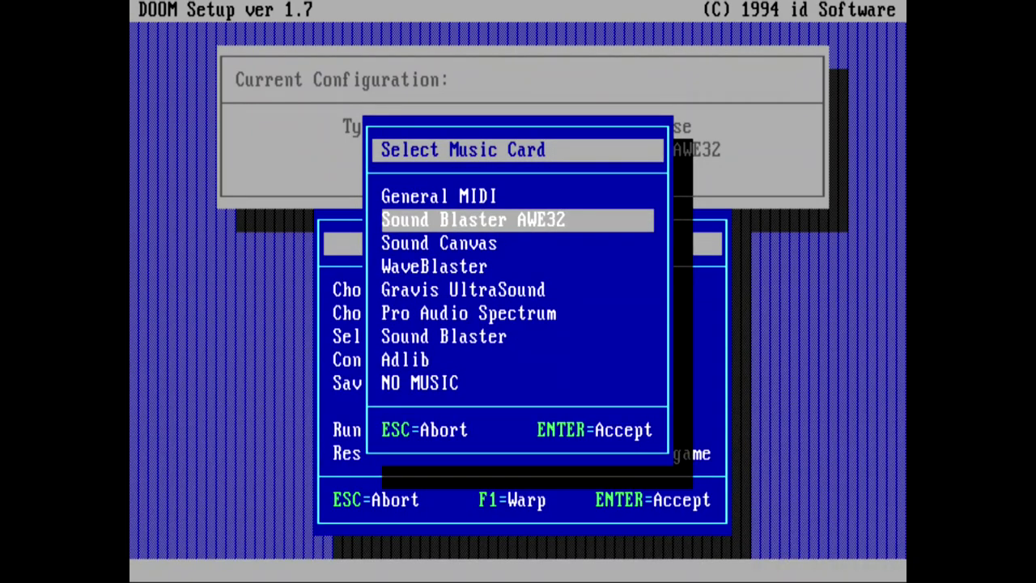
key("Up")
key("Return")
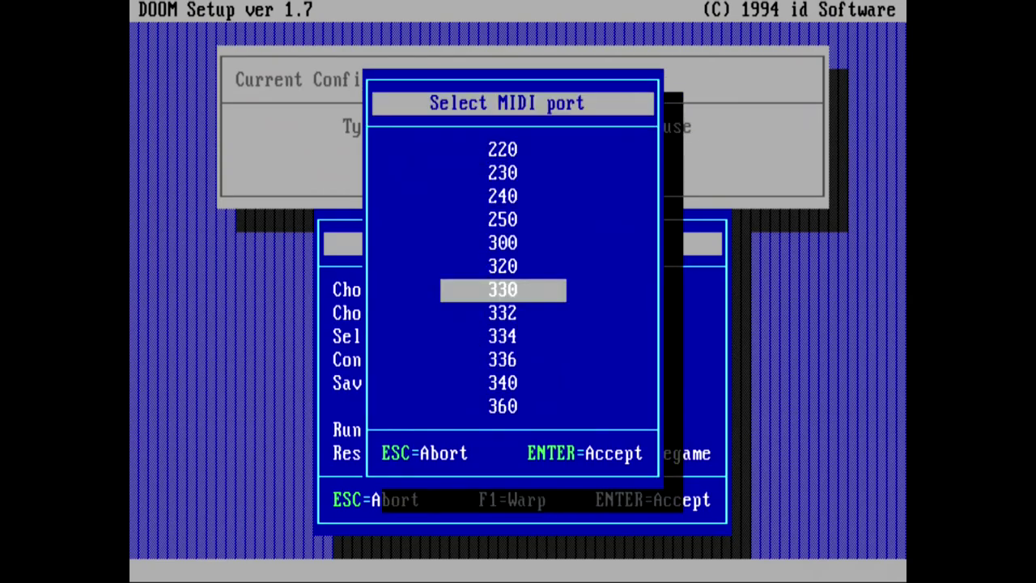
key("Return")
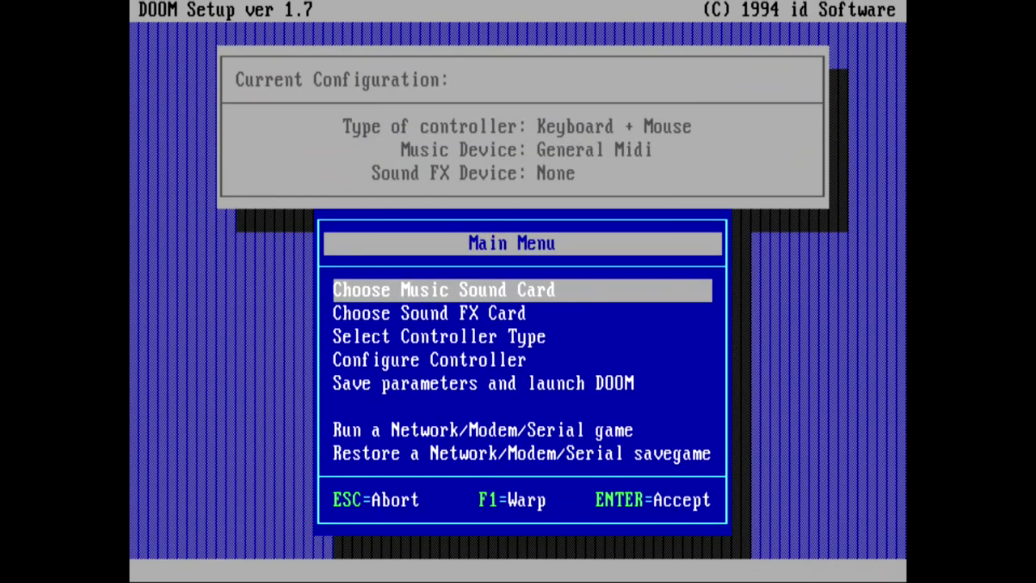
Save the setup parameters and launch DOOM
key("Down")
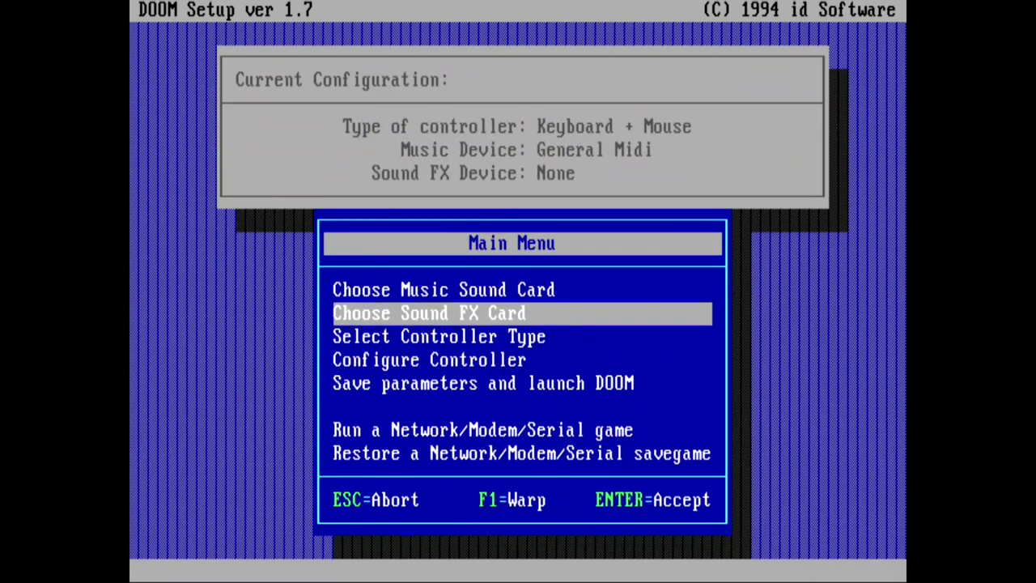
key("Down")
key("Down")
key("Down")
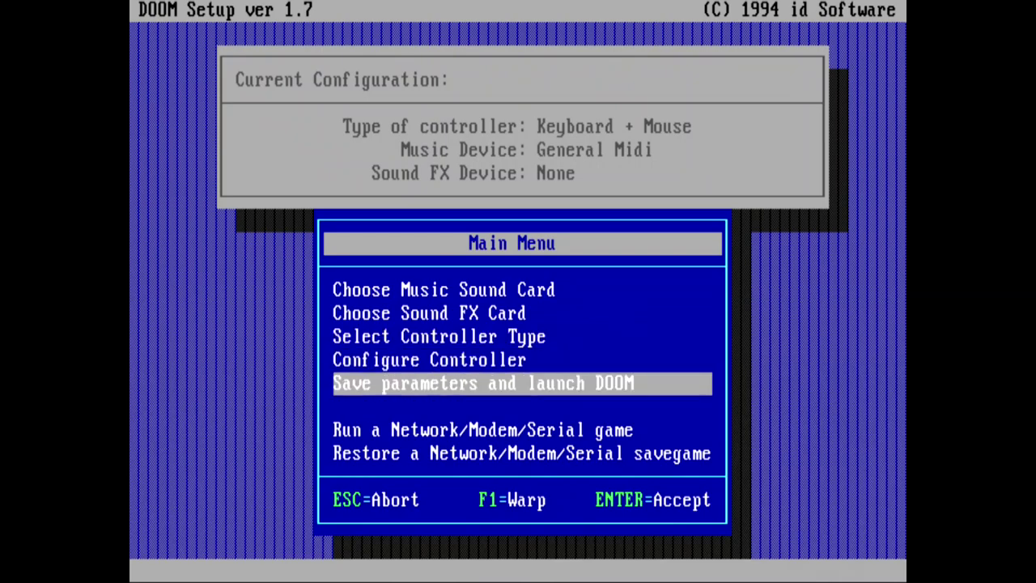
key("Return")
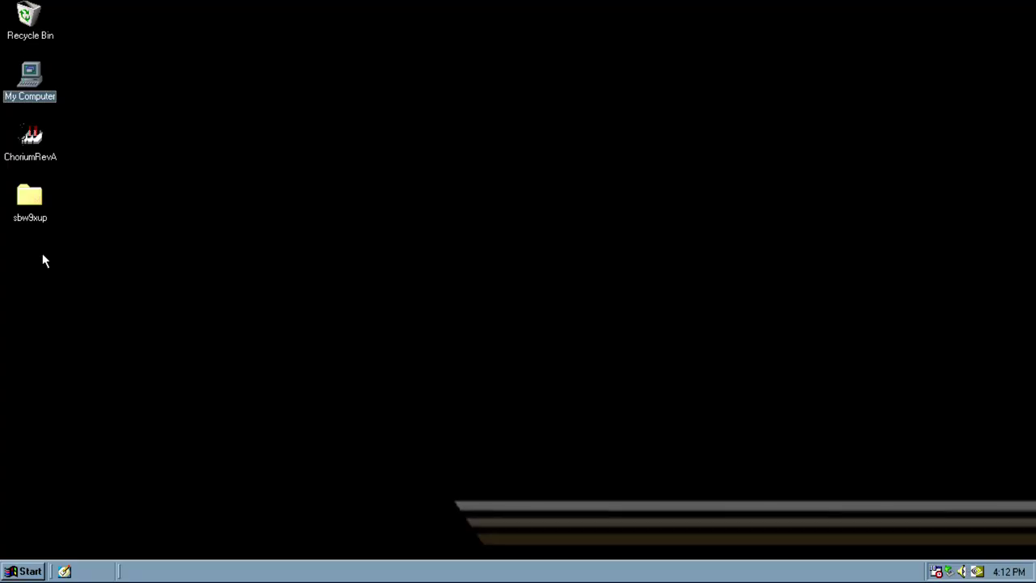
Extract the Windows 9x driver update by running Sbw9xup from the desktop's sbw9xup folder, and close the extraction window
double_click(36, 196)
double_click(203, 184)
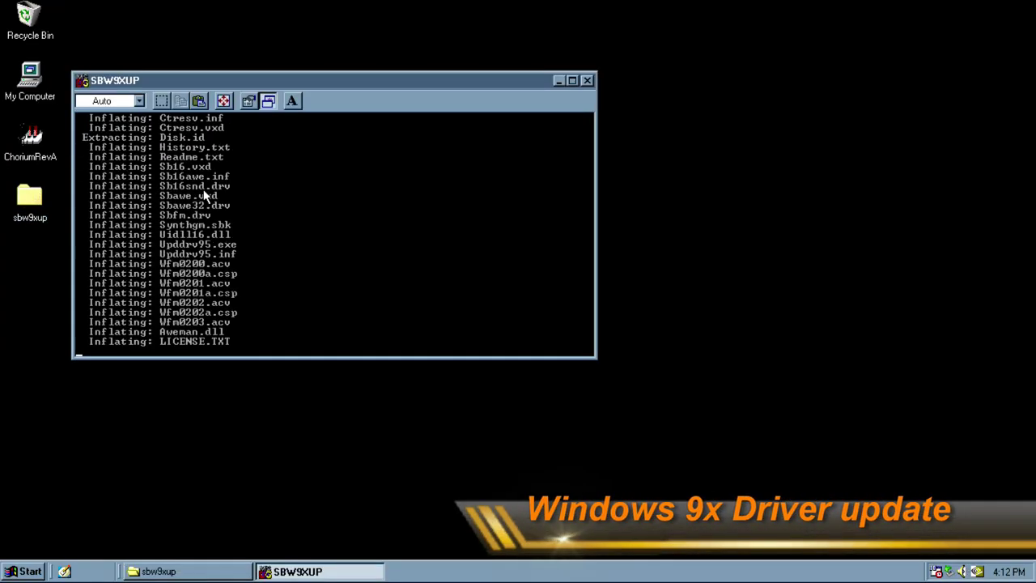
left_click(586, 80)
Enlarge the sbw9xup folder window and run the Upddrv95 driver updater
left_click_drag(399, 353, 804, 457)
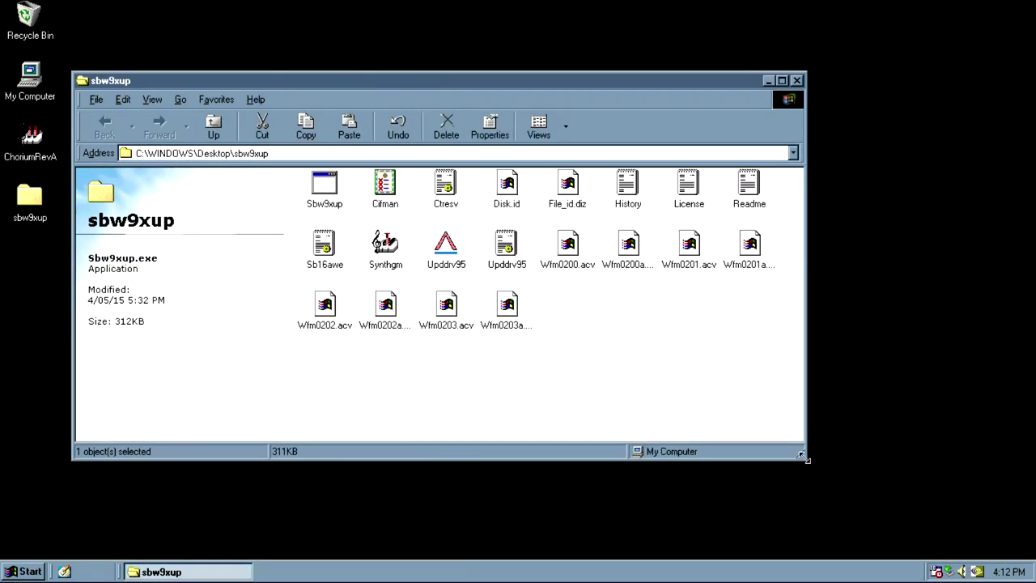
double_click(449, 247)
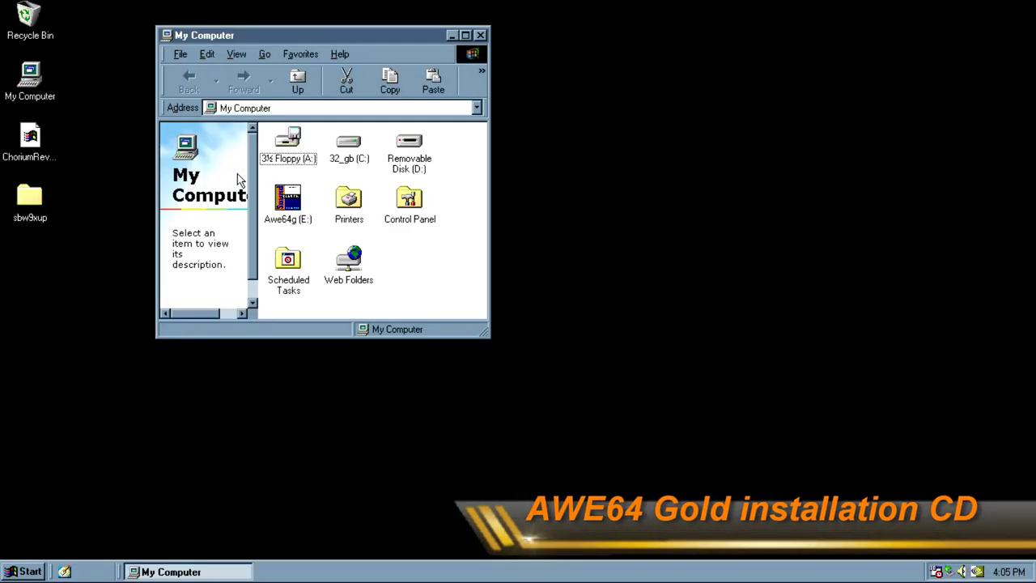
Start the Creative Audio Software installation from the Awe64g CD and accept the license agreement
double_click(288, 200)
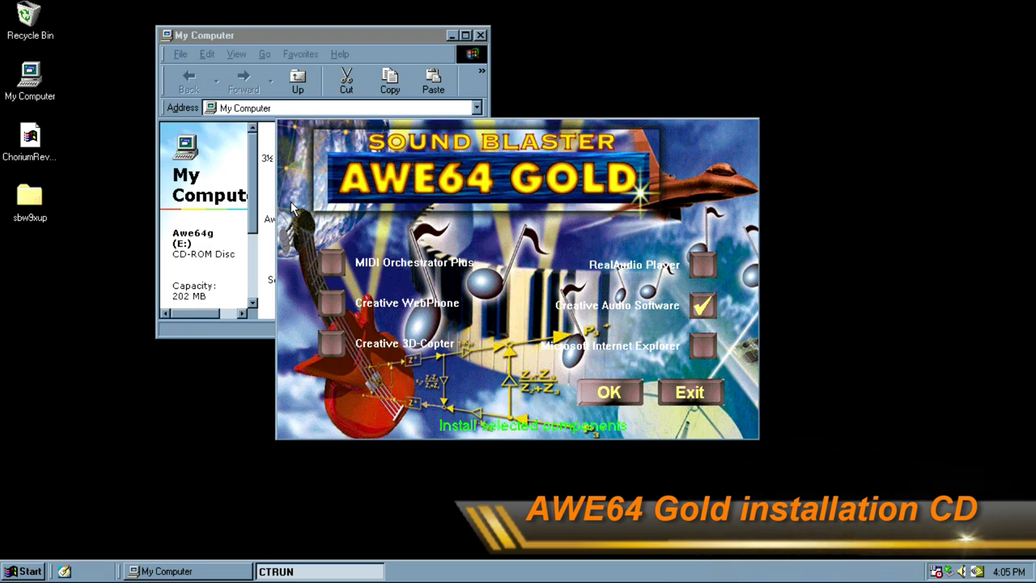
left_click(608, 392)
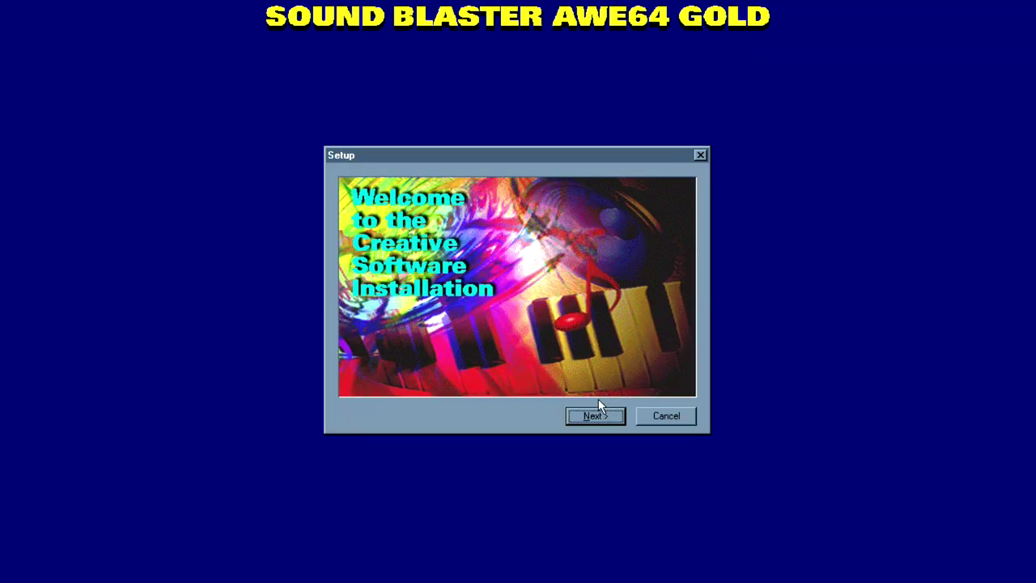
left_click(597, 415)
left_click(619, 347)
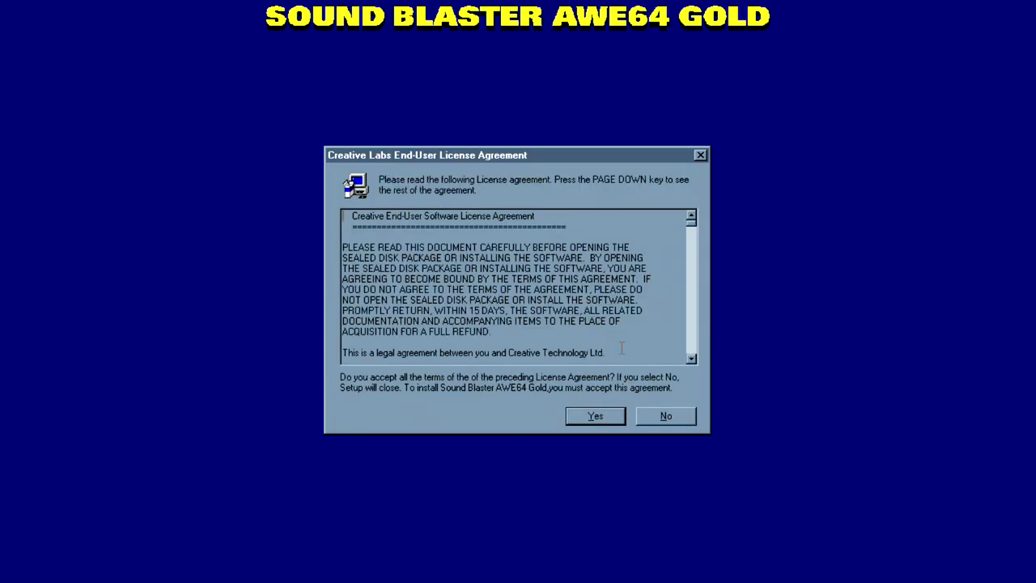
left_click(588, 426)
left_click(589, 424)
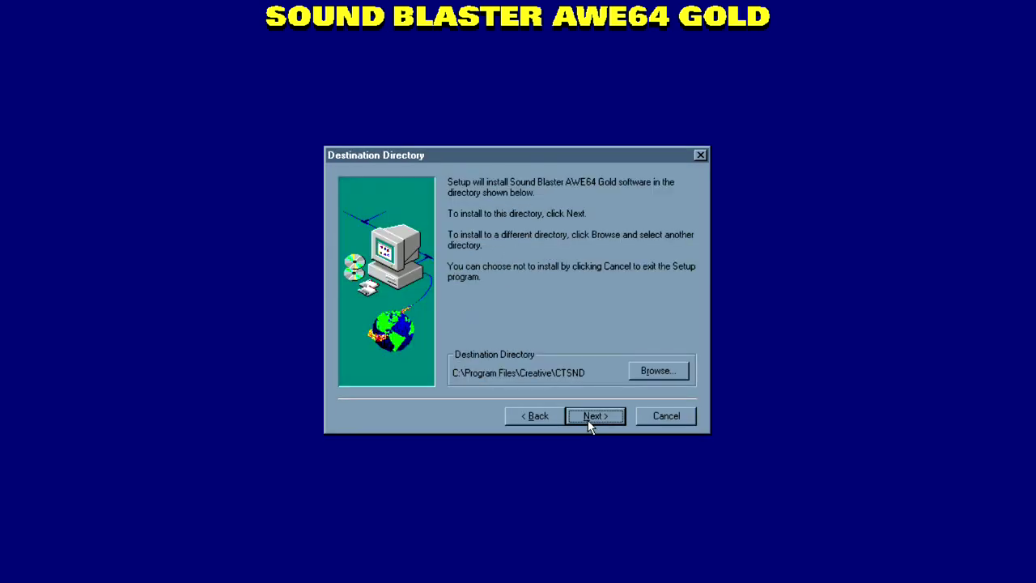
Install the software to C:\Program Files\Creative\CTSND after reviewing the custom components, and accept the additions to SYSTEM.INI
left_click(589, 426)
left_click(486, 259)
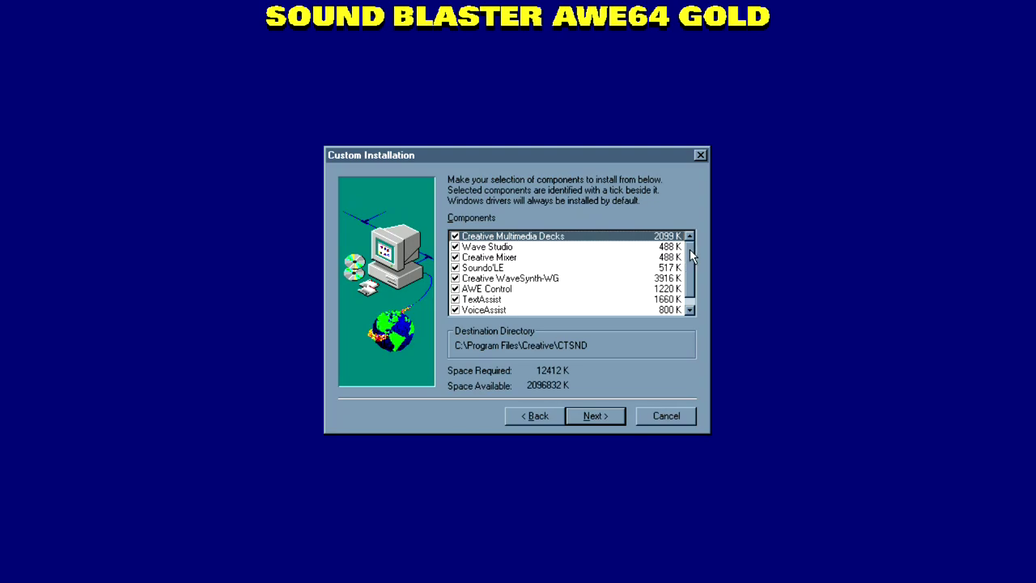
mouse_move(689, 249)
left_mouse_down()
mouse_move(689, 260)
mouse_move(689, 249)
left_mouse_up()
left_click(511, 415)
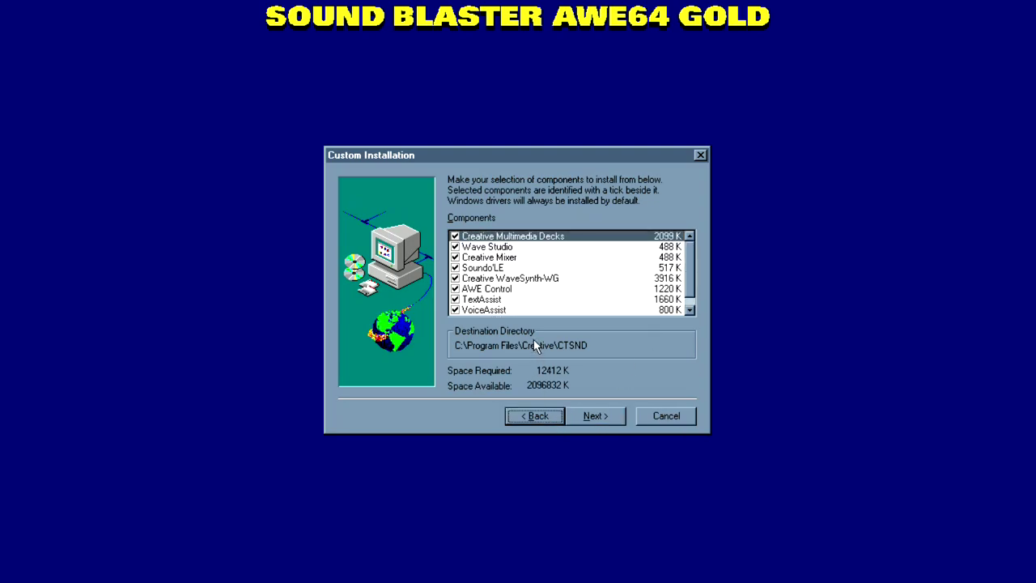
left_click(507, 324)
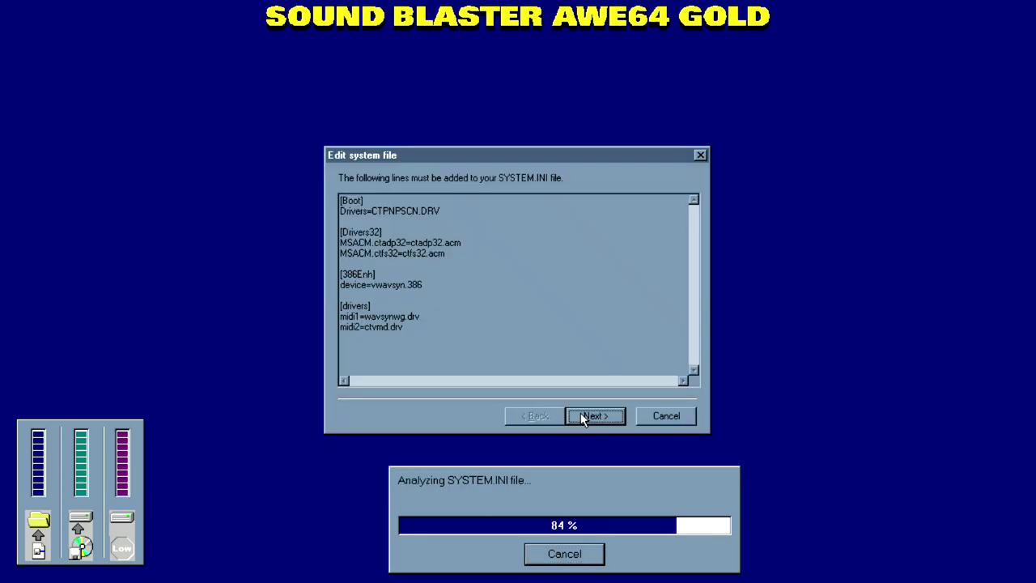
left_click(580, 413)
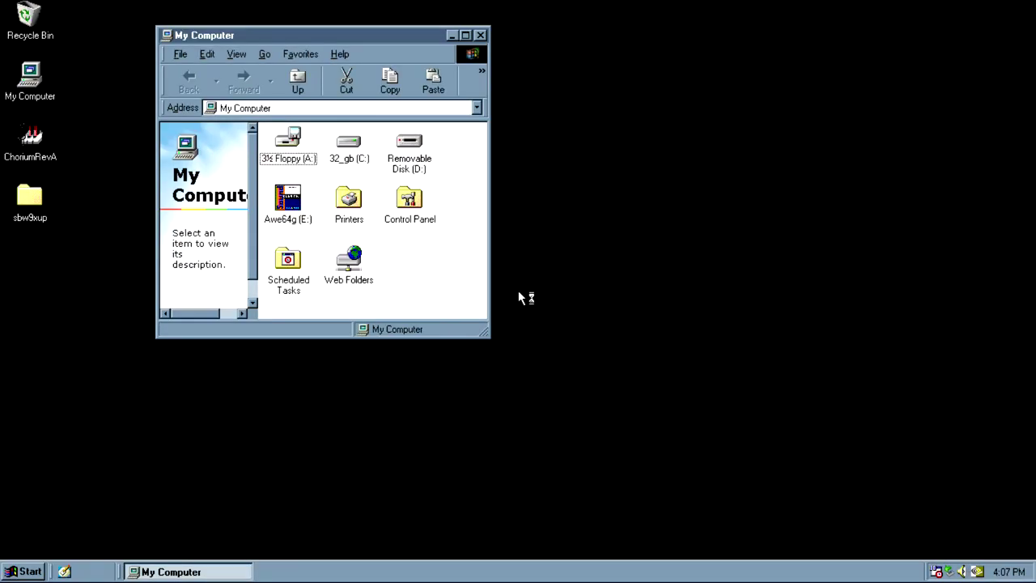
Close My Computer and look at the installed program groups, including Sound Blaster AWE64 Gold
left_click(481, 37)
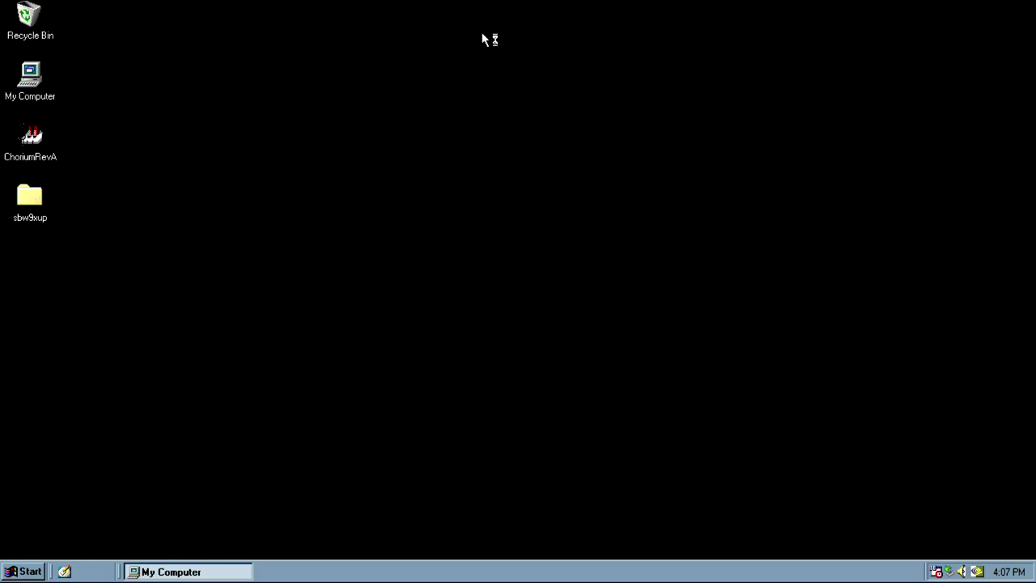
left_click(26, 572)
mouse_move(76, 361)
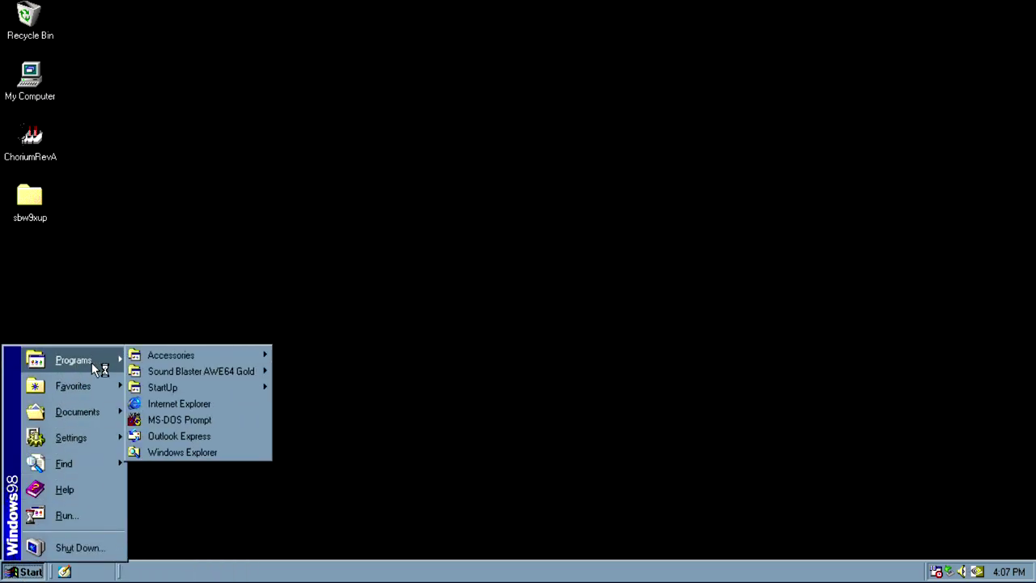
mouse_move(206, 366)
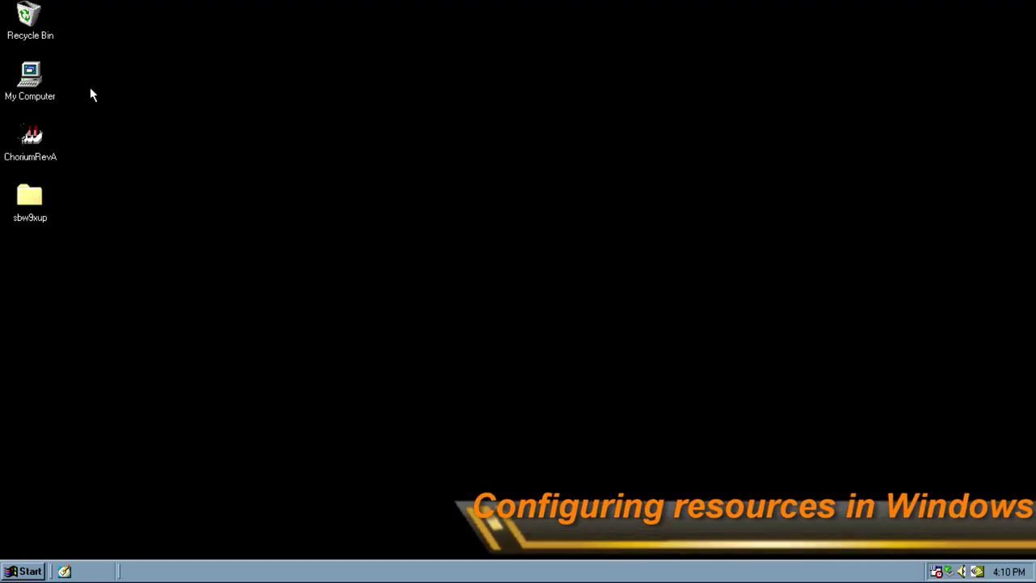
Open the resource settings of the Creative AWE64 Gold 16-bit Audio device in the system properties
right_click(32, 73)
left_click(67, 162)
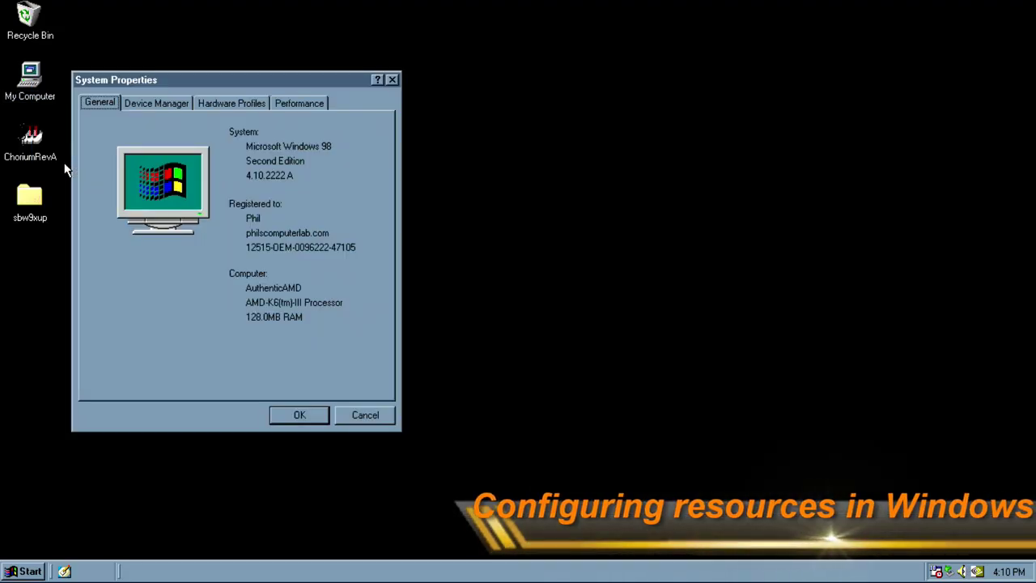
left_click(176, 103)
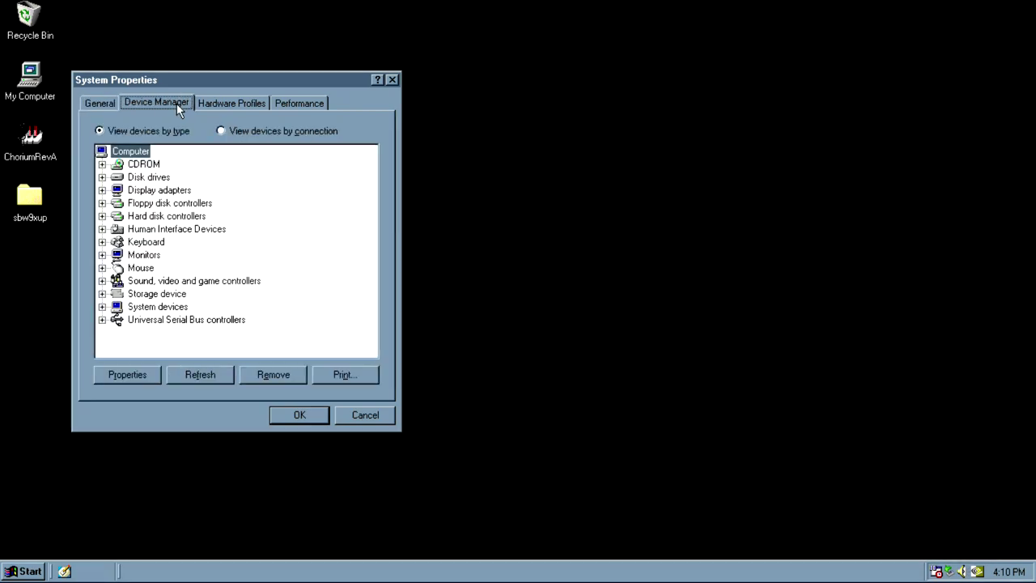
left_click(102, 281)
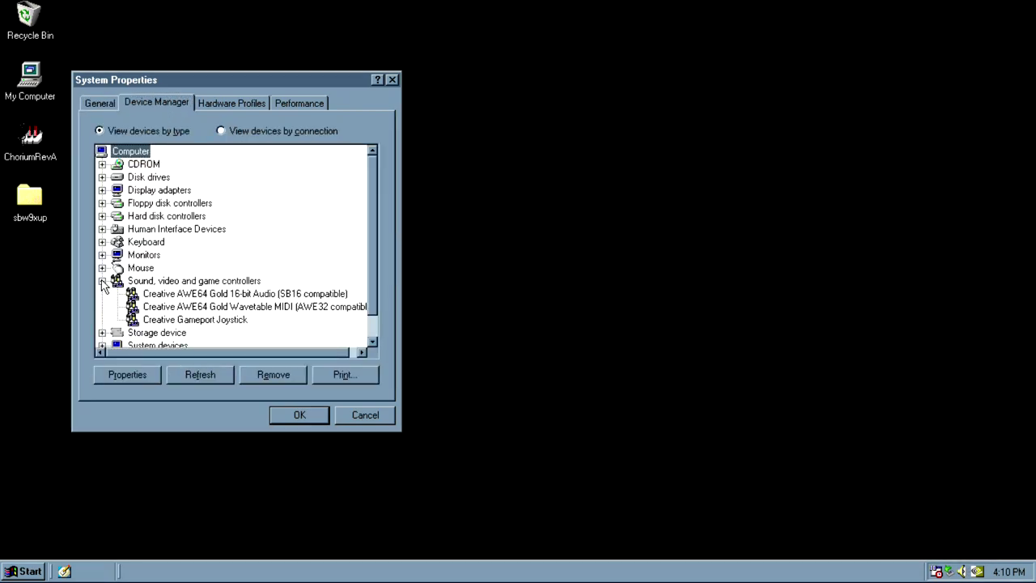
double_click(179, 295)
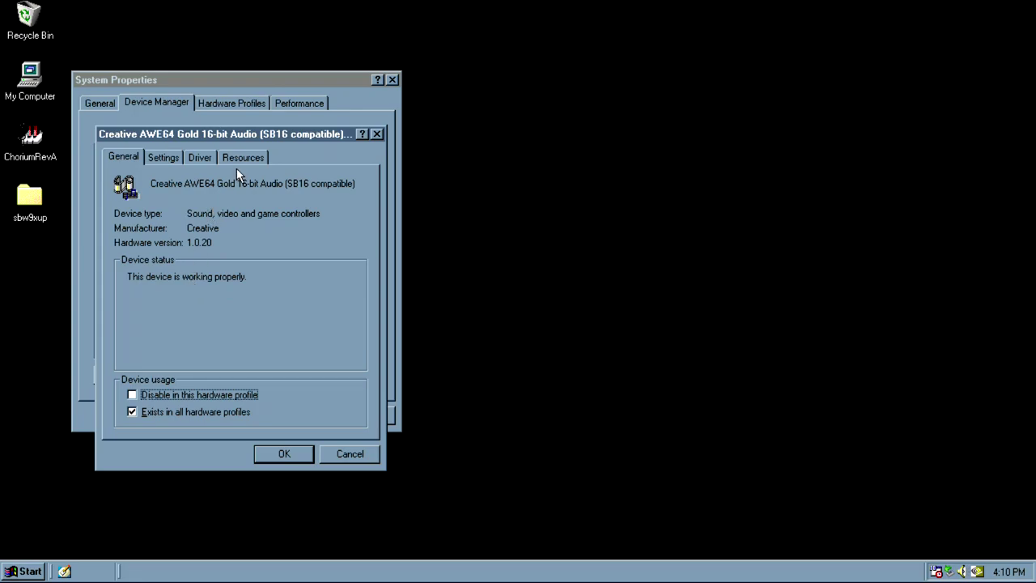
left_click(245, 156)
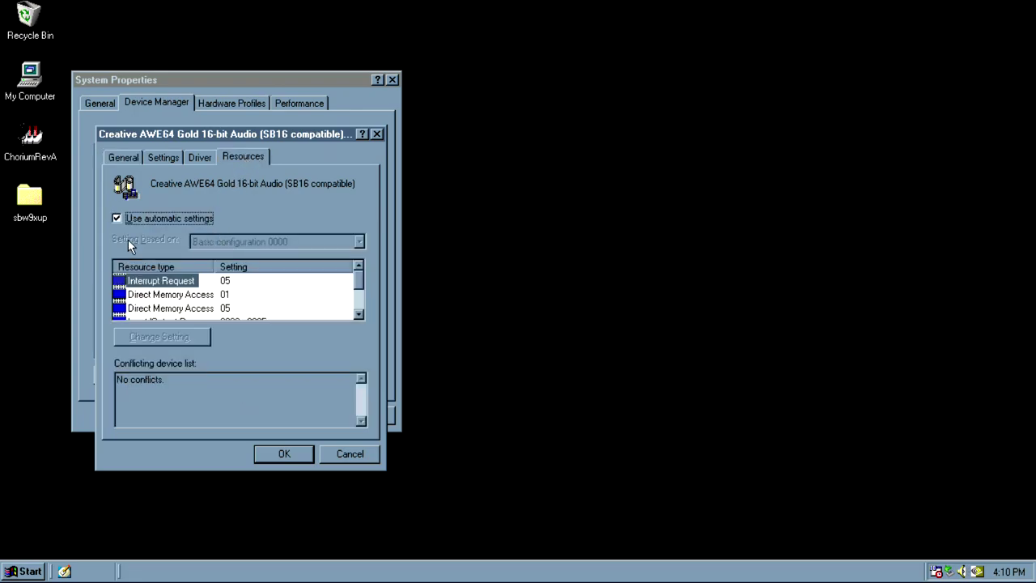
Replace the device's automatic settings with Basic configuration 0001 and interrupt request 07, accept the forced configuration and close the system properties
left_click(118, 217)
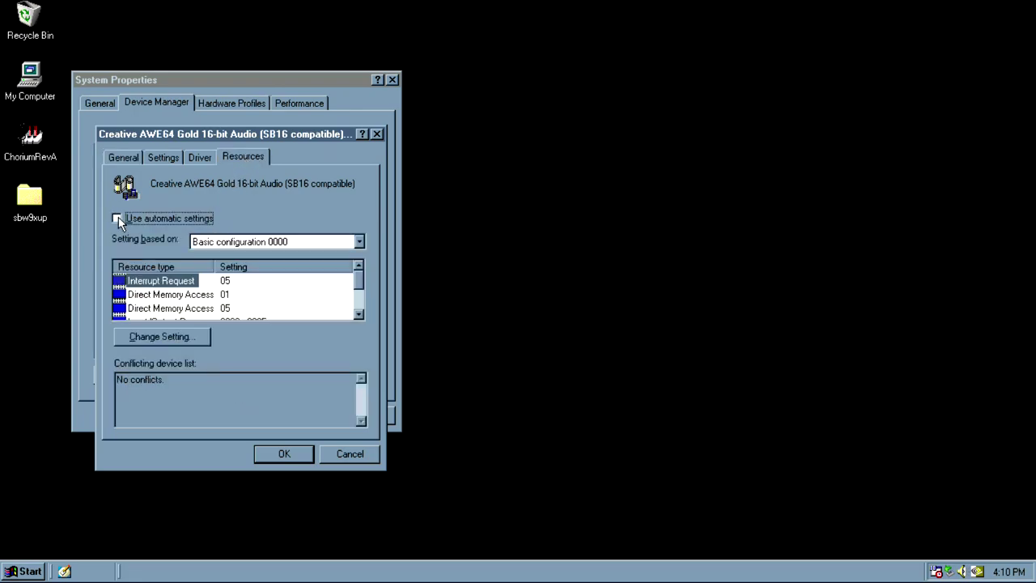
left_click(359, 242)
left_click(307, 265)
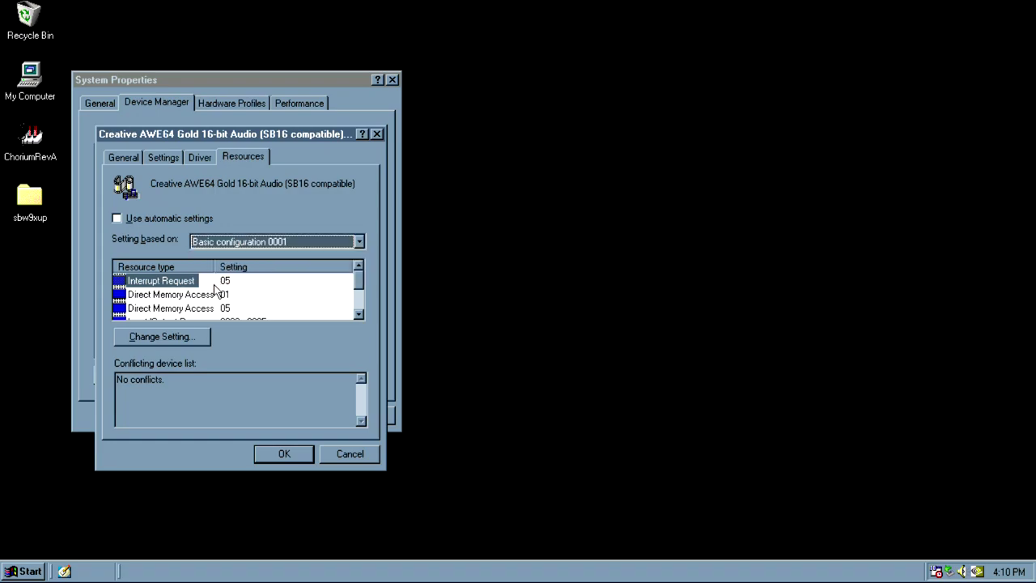
left_click(169, 294)
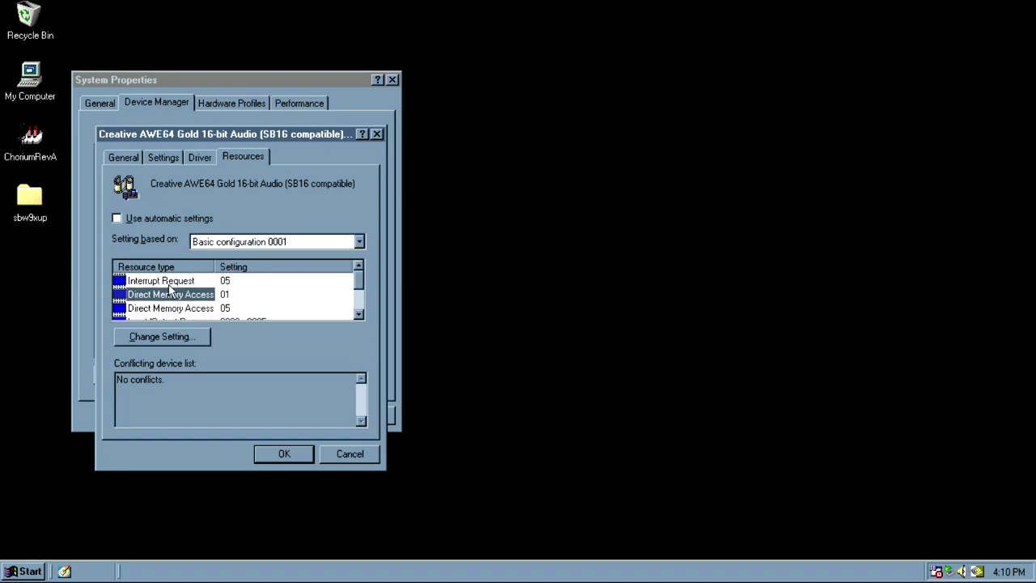
double_click(168, 280)
left_click(310, 328)
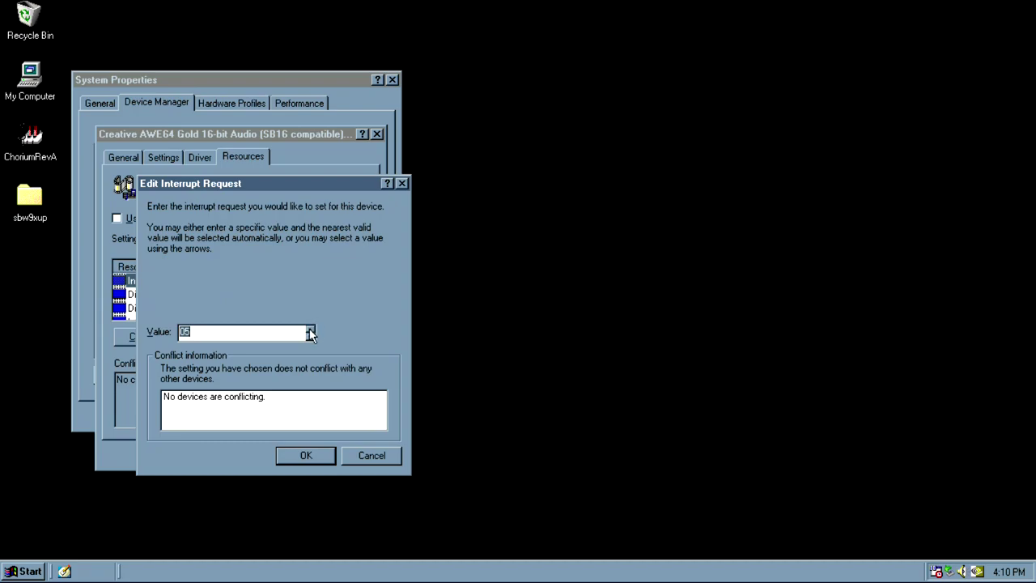
left_click(299, 453)
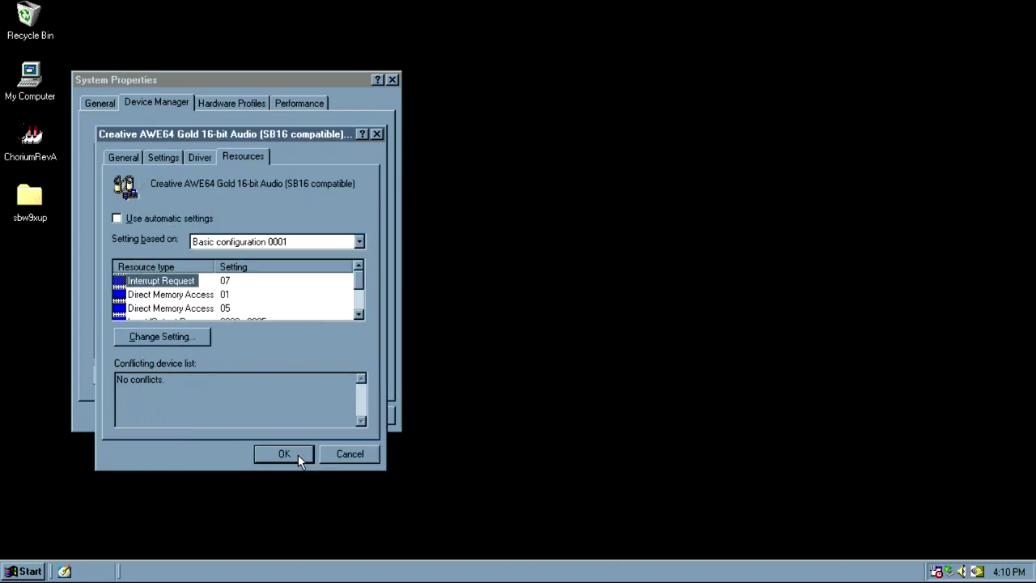
left_click(296, 454)
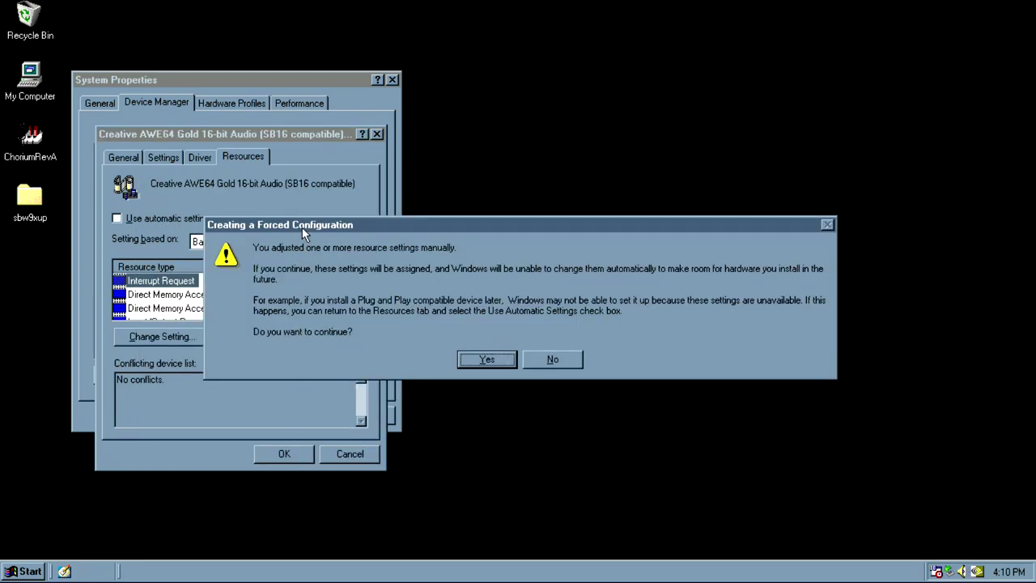
left_click(486, 358)
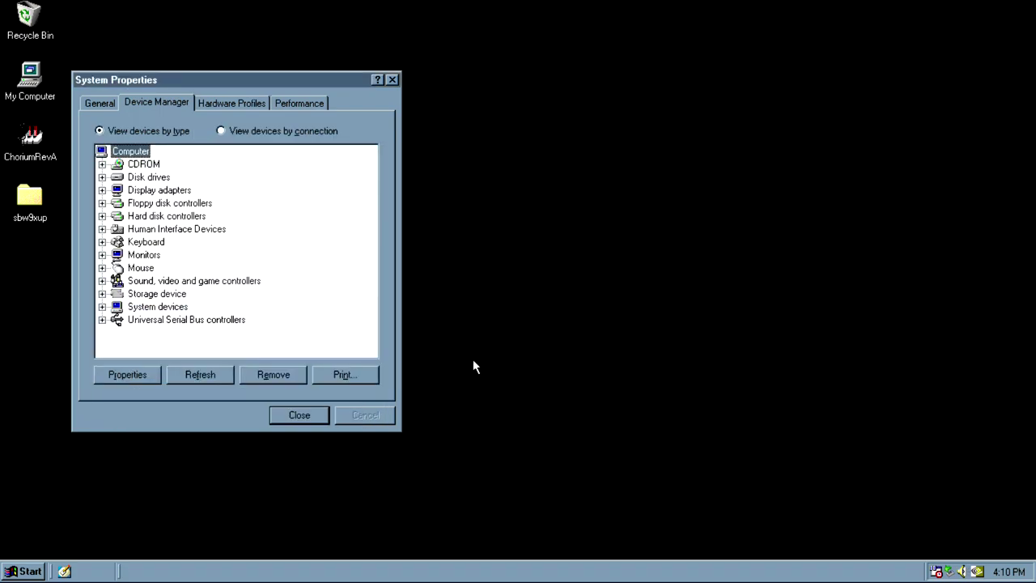
left_click(298, 415)
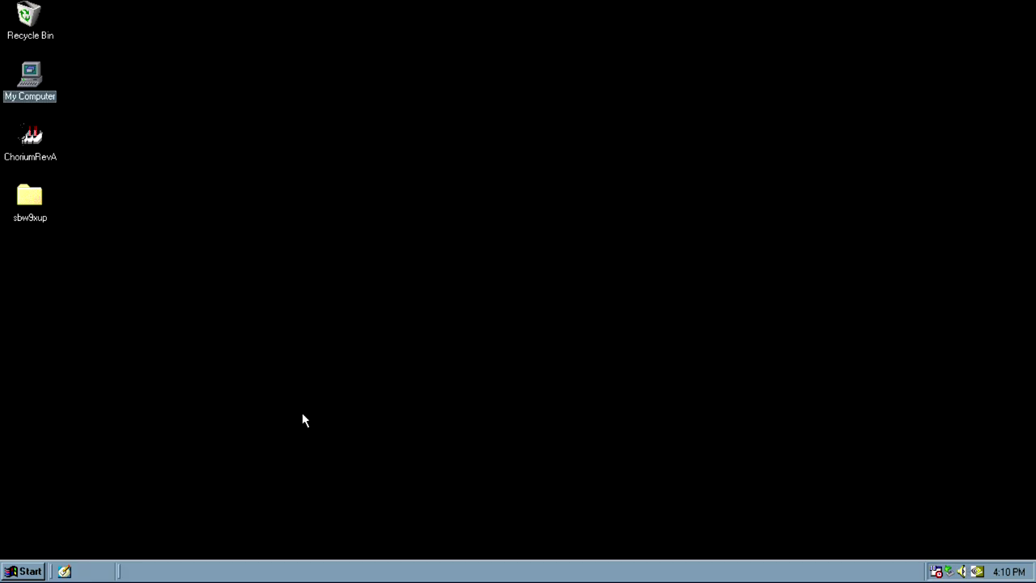
Shut down Windows to apply the new resource settings
left_click(26, 571)
left_click(57, 546)
left_click(462, 269)
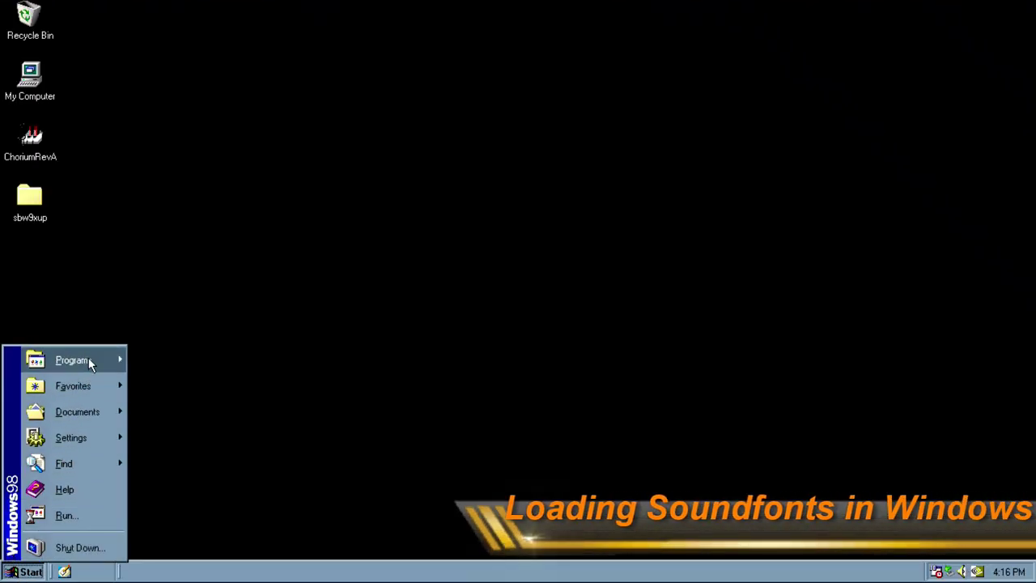
Open AWE Control from the Sound Blaster AWE64 Gold programs and show its synthesizer bank settings
mouse_move(88, 357)
mouse_move(233, 371)
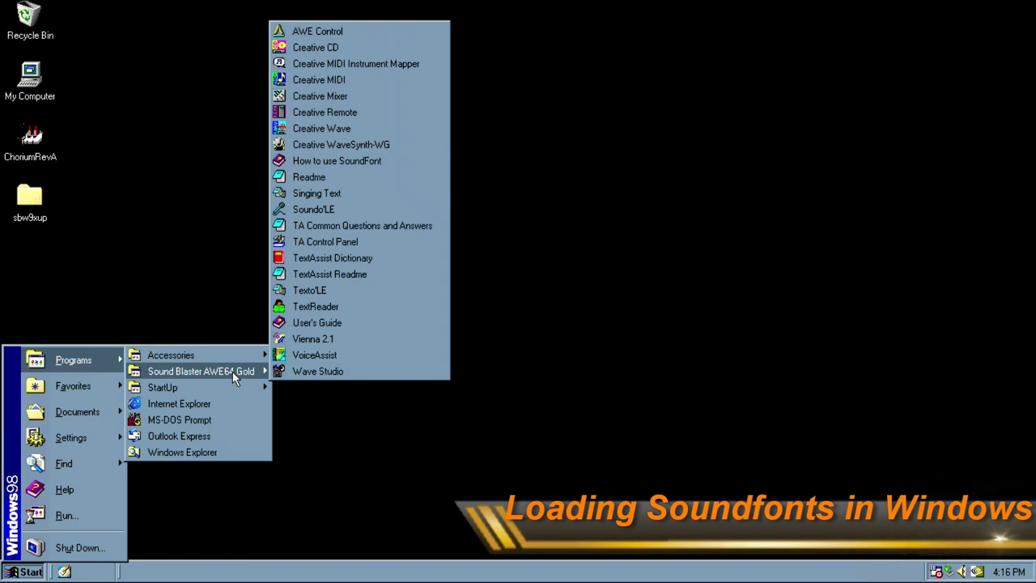
left_click(335, 38)
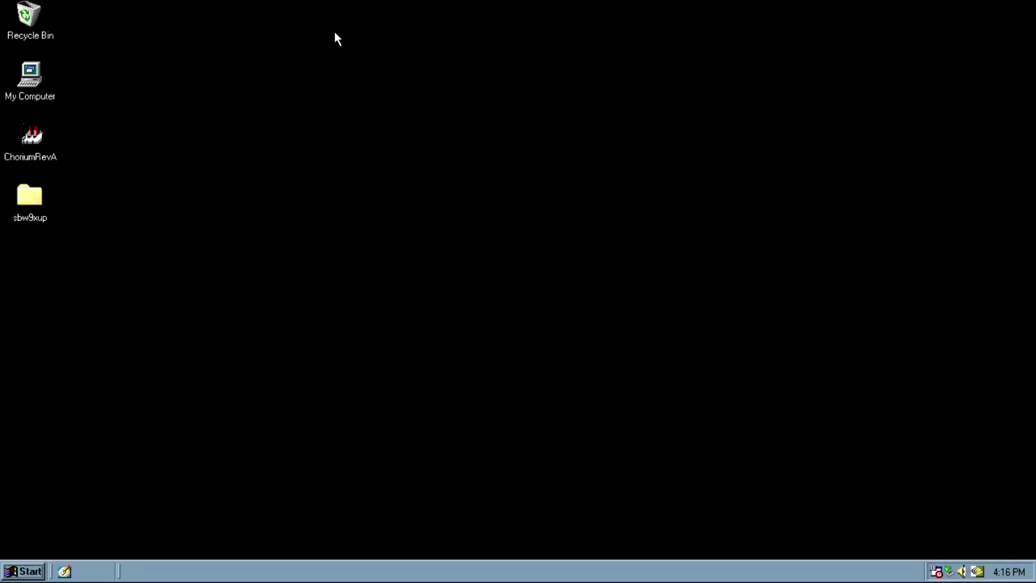
left_click(459, 149)
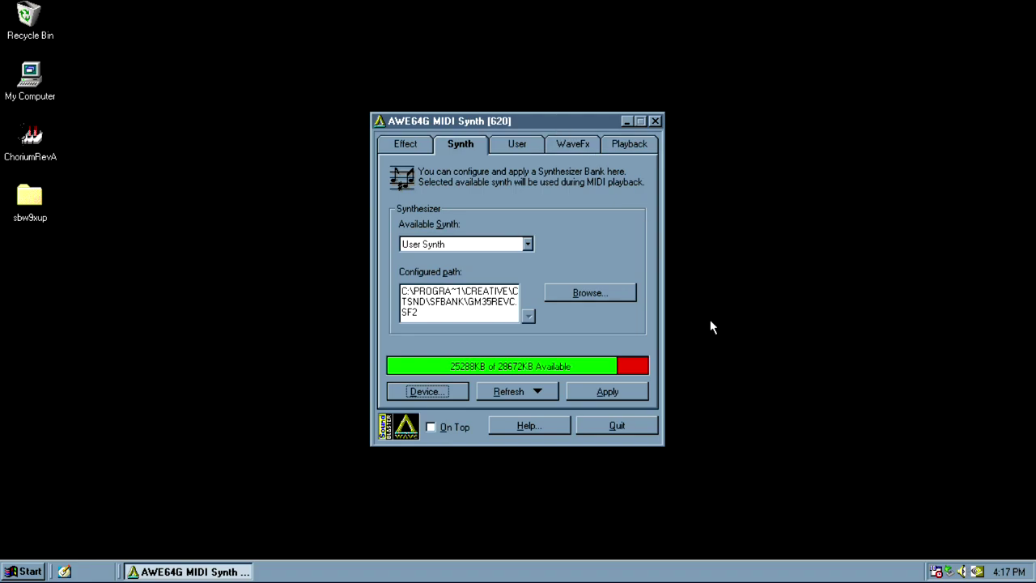
Browse to the c:\windows\desktop directory for a User Synth SoundFont bank
left_click(613, 293)
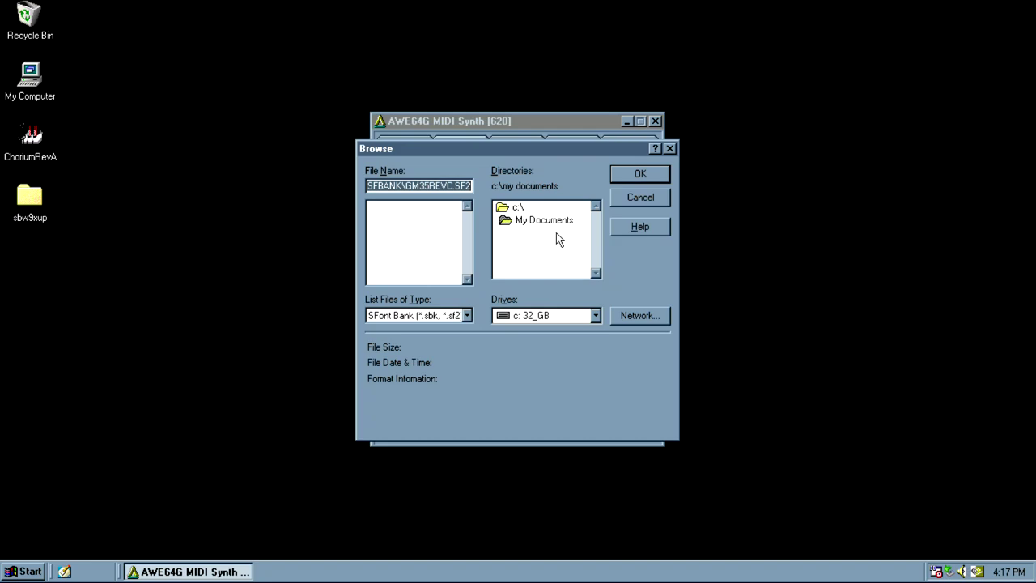
double_click(518, 207)
scroll(594, 242, "down", 1)
double_click(566, 270)
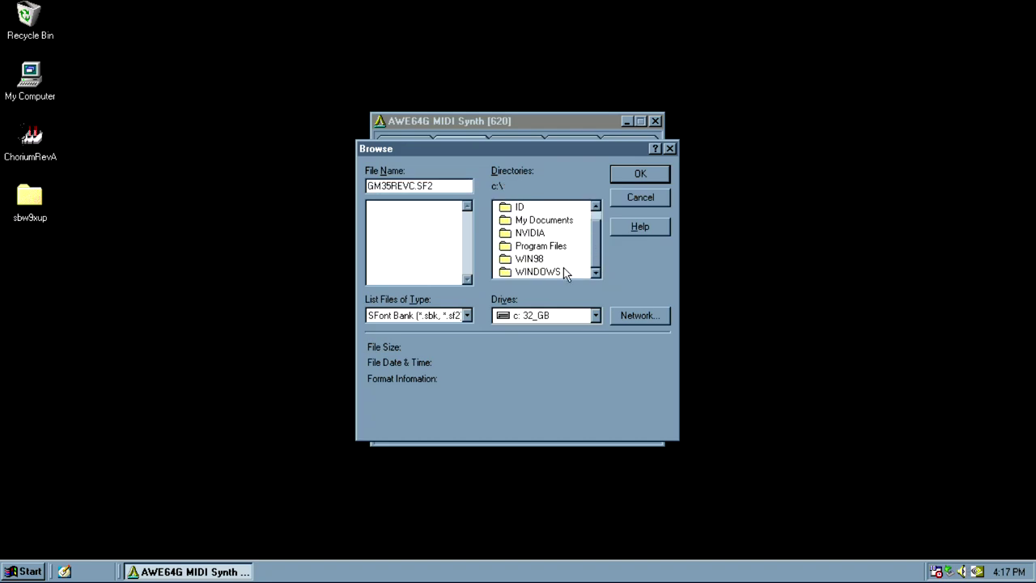
left_click(594, 273)
left_click(595, 273)
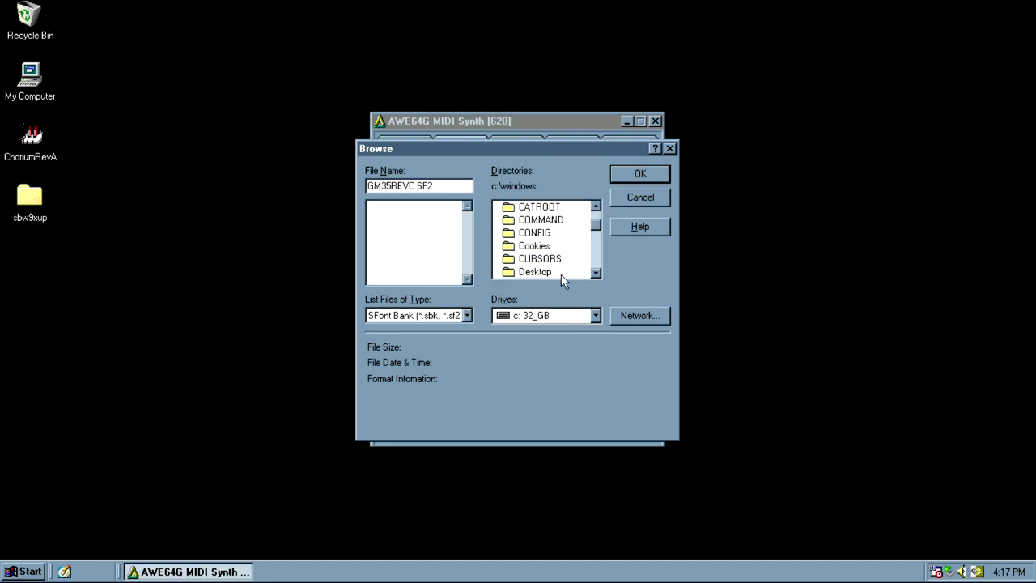
double_click(558, 272)
List all file types, choose CHORIUMREVA.SF2 as the User Synth bank, apply it and close AWE Control
left_click(466, 314)
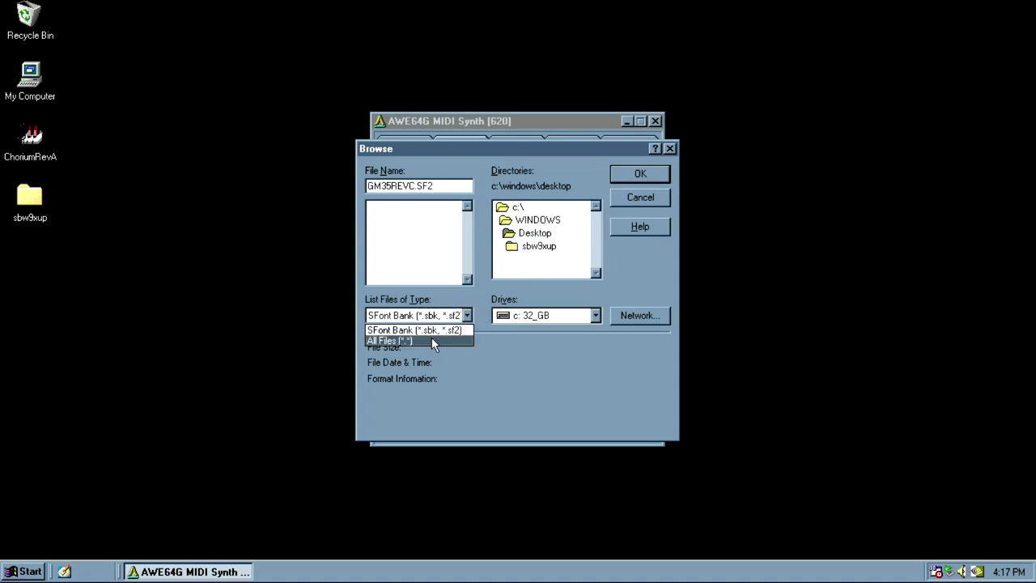
left_click(432, 337)
left_click(413, 205)
double_click(413, 205)
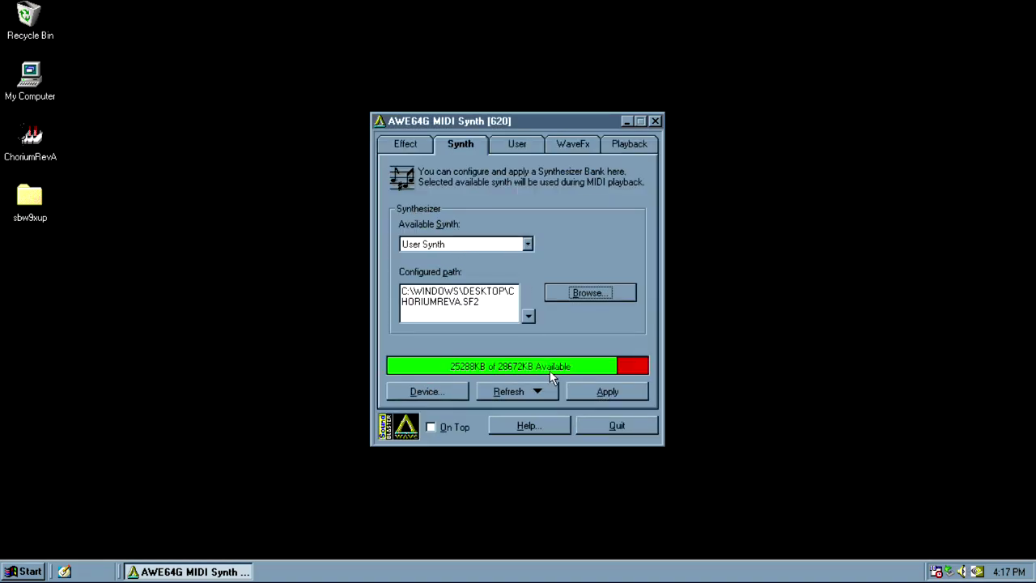
left_click(593, 392)
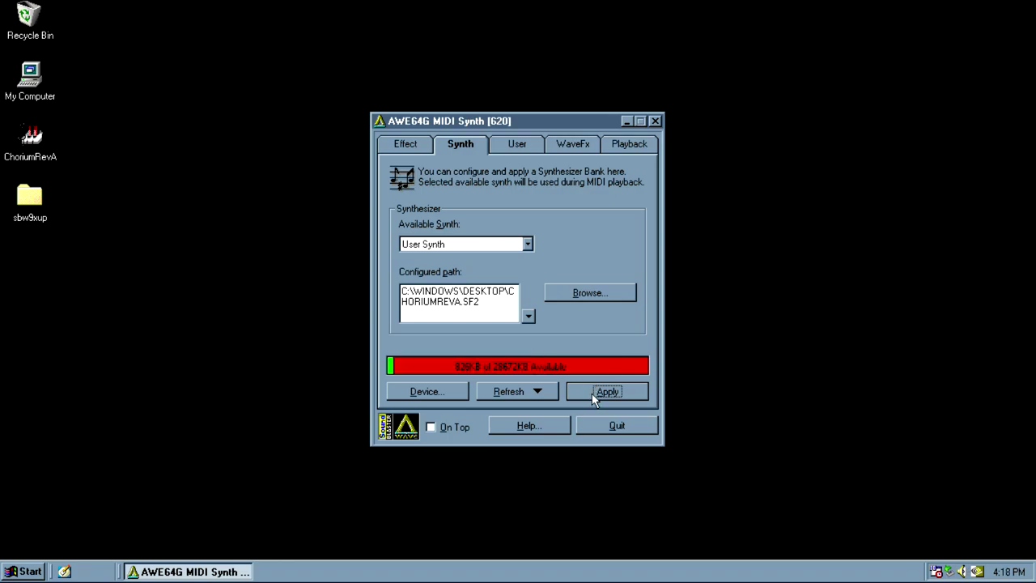
key("Escape")
Open an MS-DOS prompt and change to the C:\ID\Doom directory
left_click(24, 571)
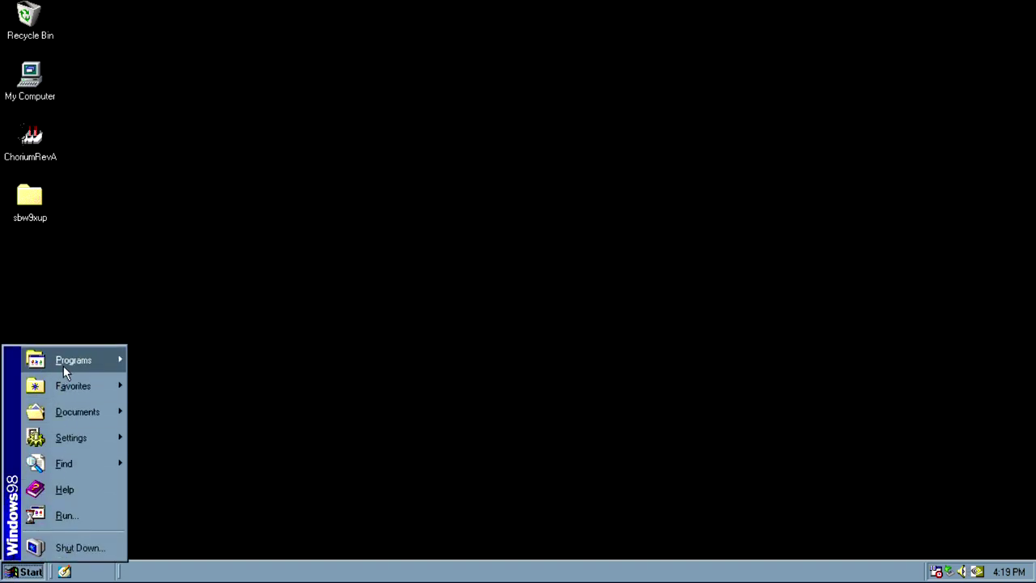
mouse_move(63, 365)
left_click(187, 418)
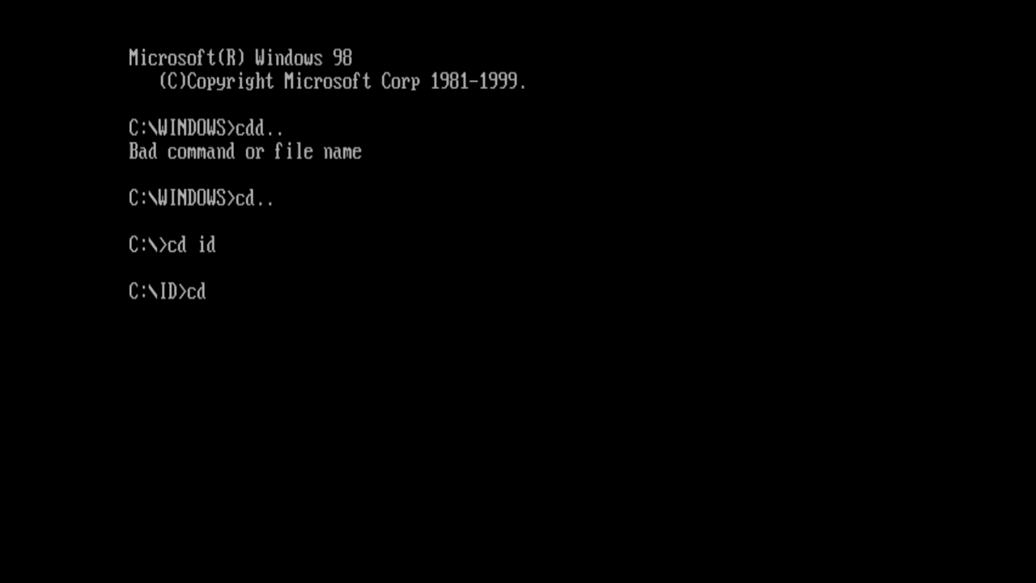
type("doom")
key("Return")
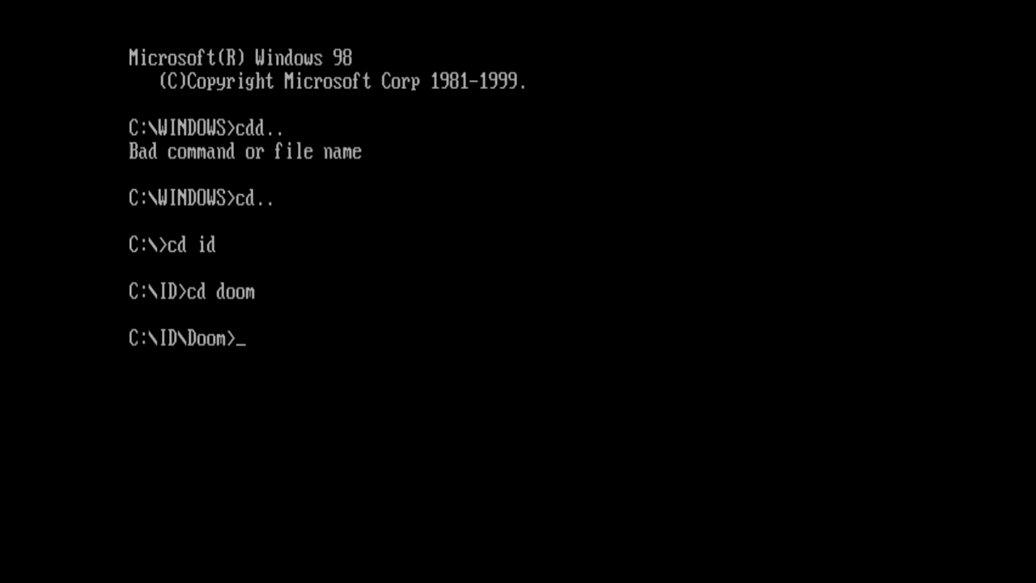
Run DOOM's setup program and choose General MIDI as the music card
type("setup")
key("Return")
key("Return")
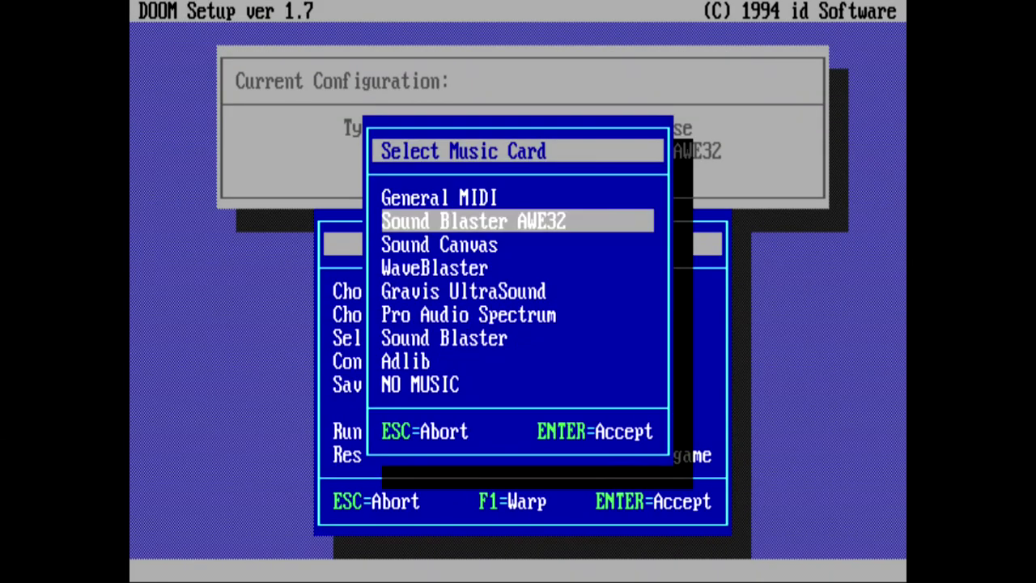
key("Up")
key("Return")
key("Return")
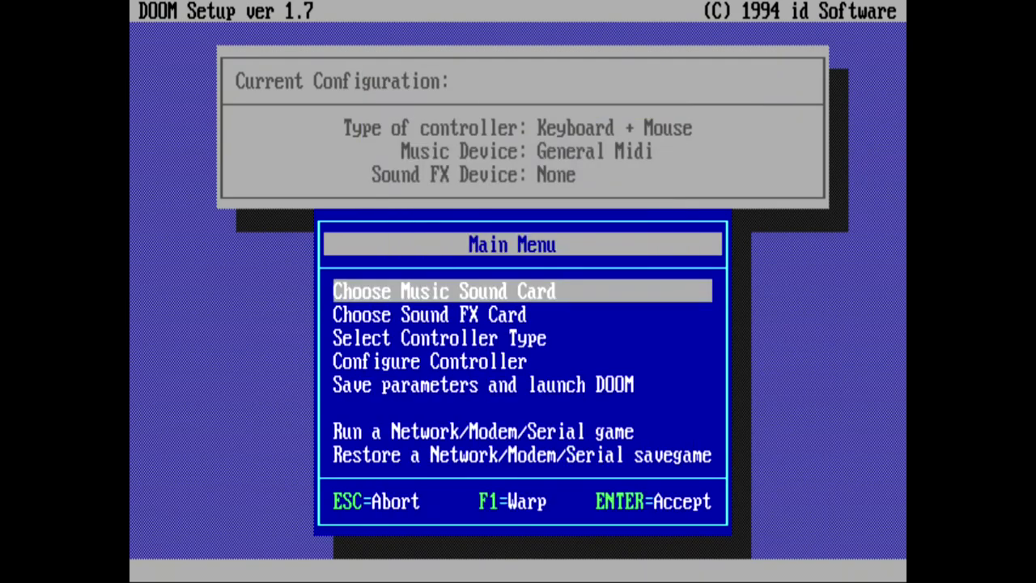
Save the parameters, launch DOOM and start a new game at the Hurt Me Plenty skill level
key("Down")
key("Down")
key("Down")
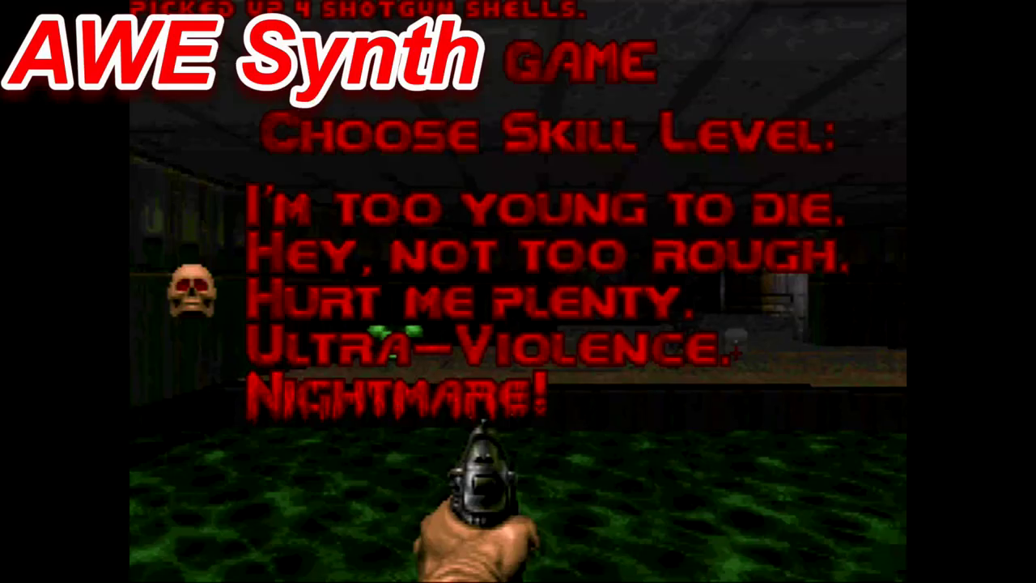
key("Return")
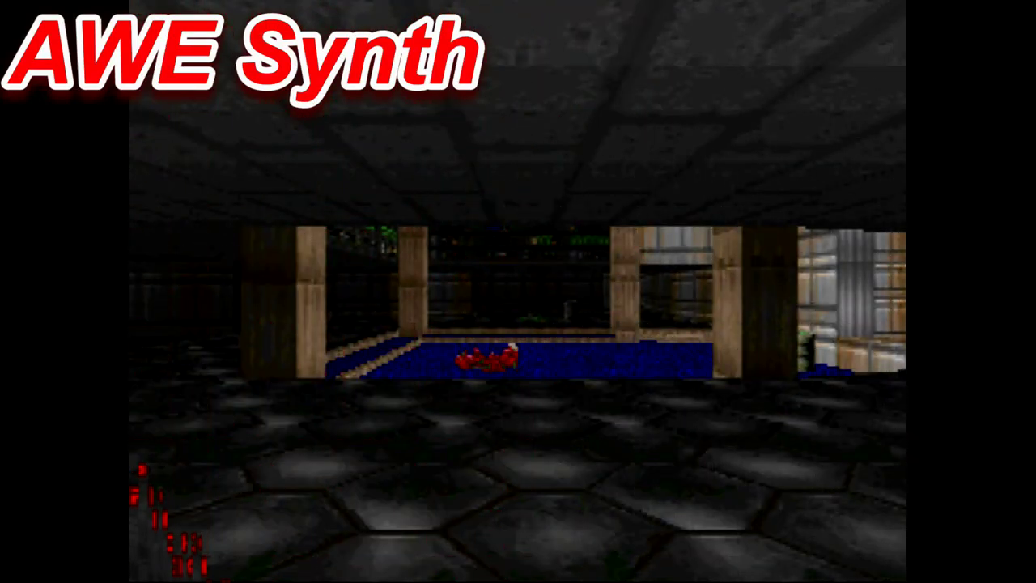
Bring up DOOM's main menu and choose to quit the game
key("Escape")
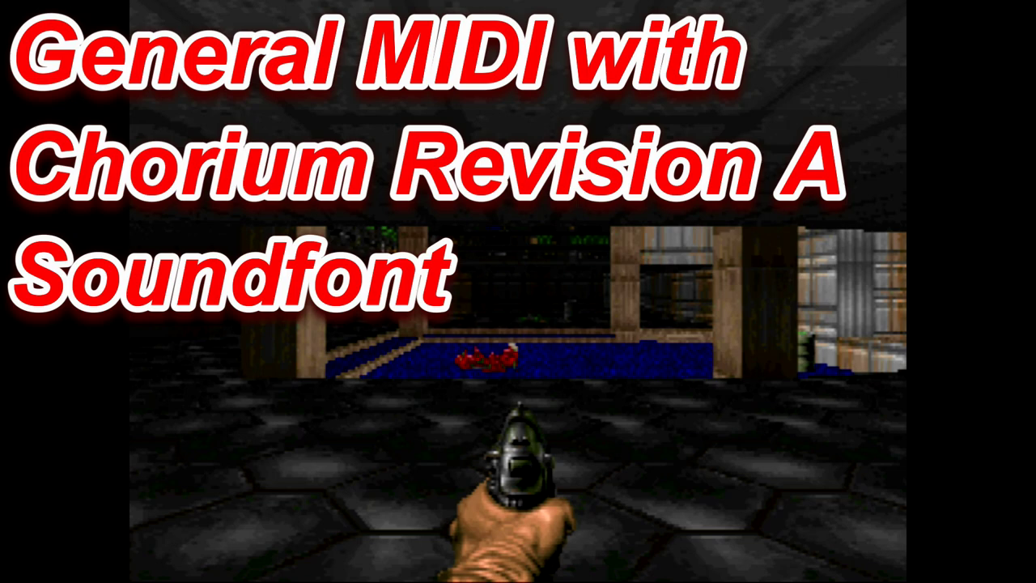
key("Escape")
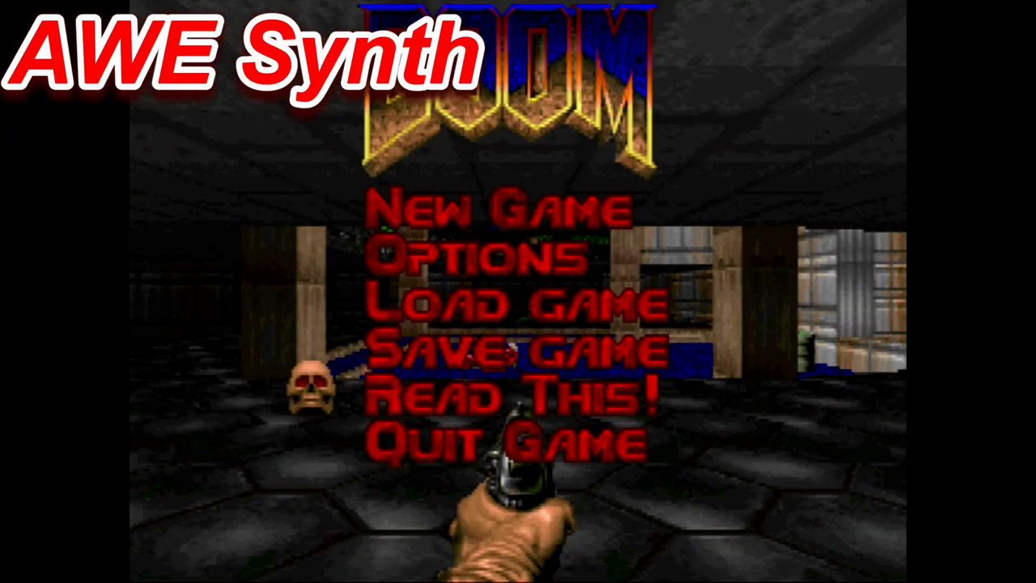
key("Down")
key("Return")
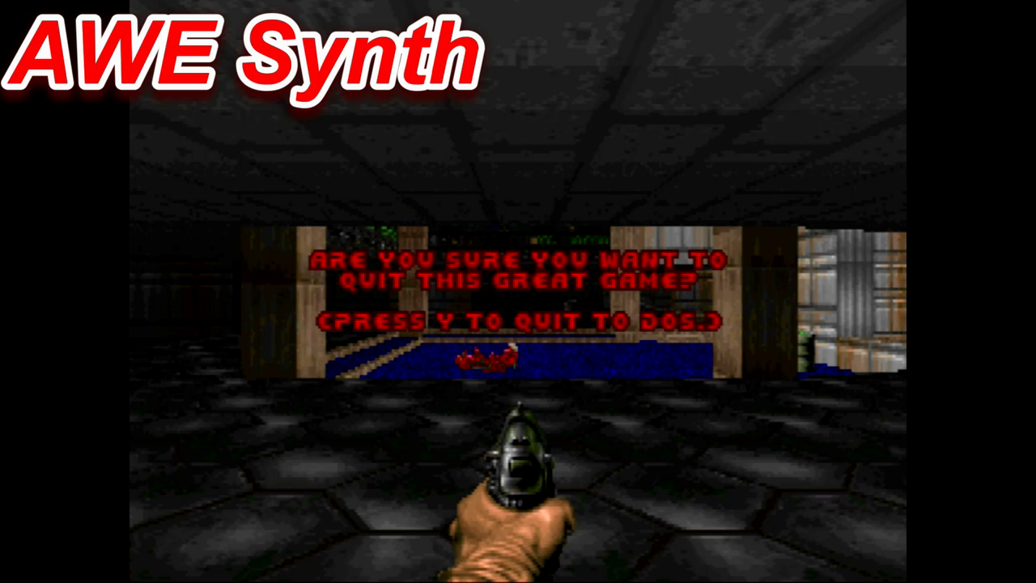